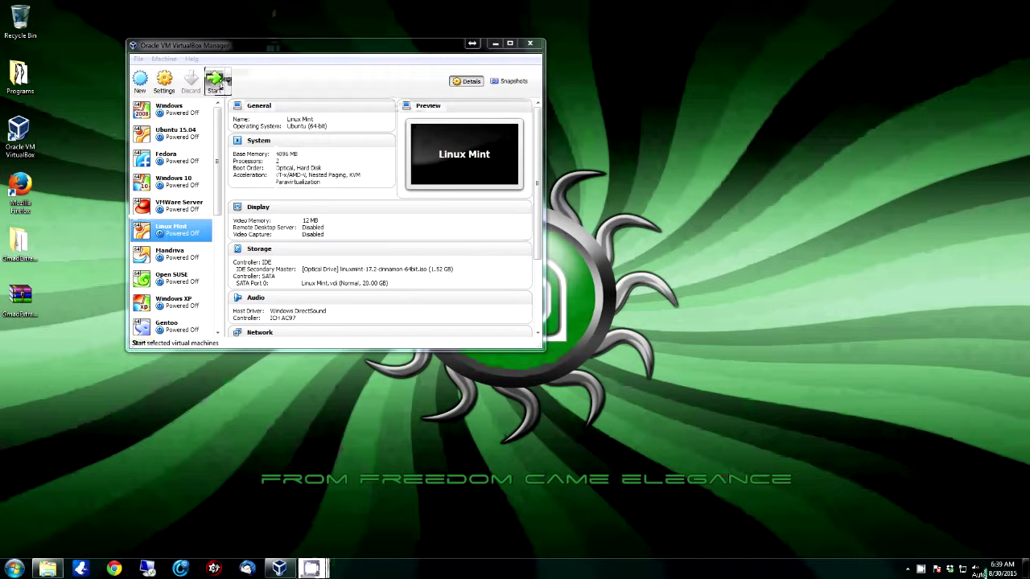
Power on the Linux Mint VM from the VirtualBox Manager toolbar
left_click(215, 84)
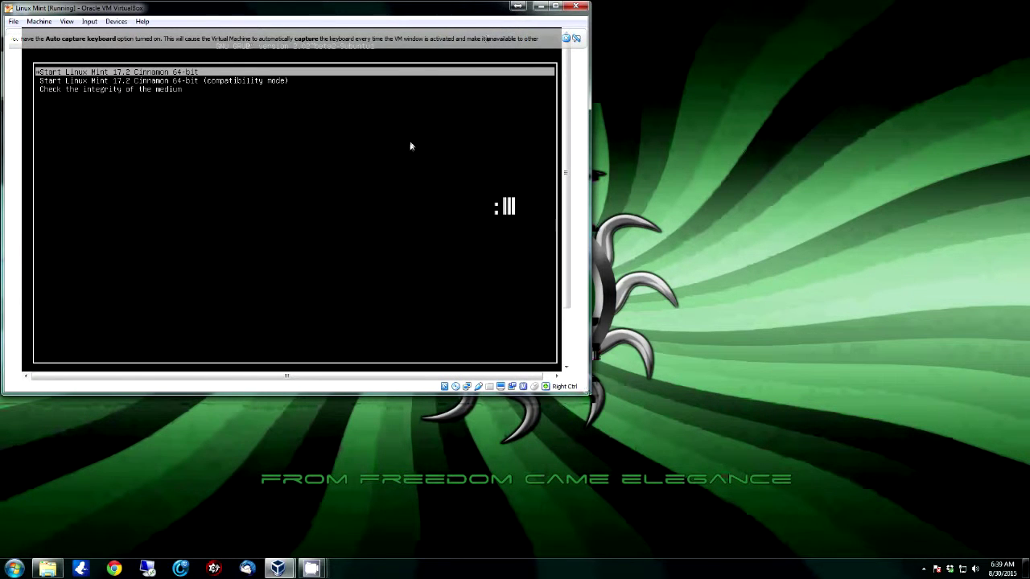
Browse the GRUB entries, then boot the standard 'Start Linux Mint 17.2 Cinnamon 64-bit' entry
key("Down")
key("Down")
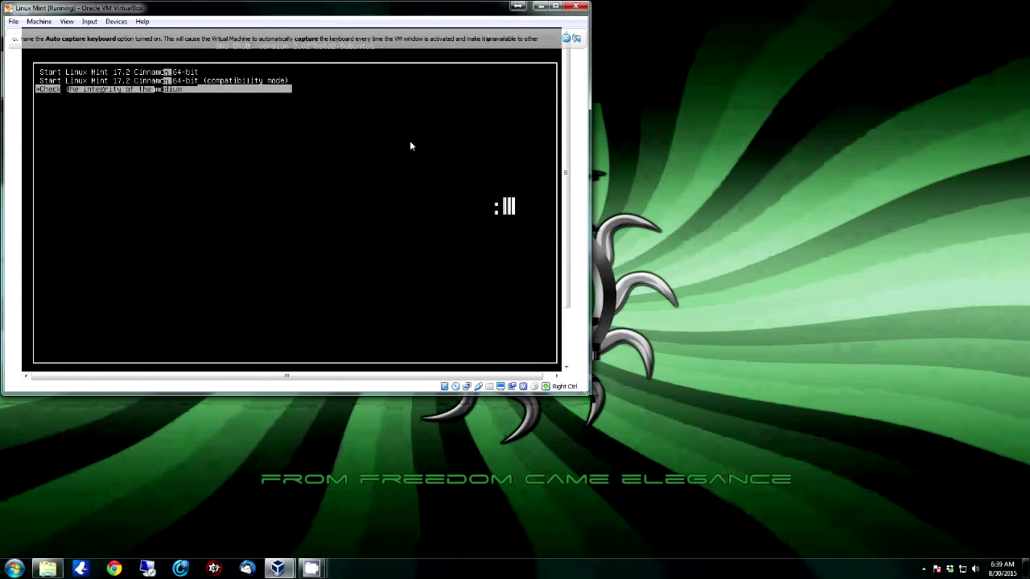
key("Up")
key("Up")
key("Down")
key("Up")
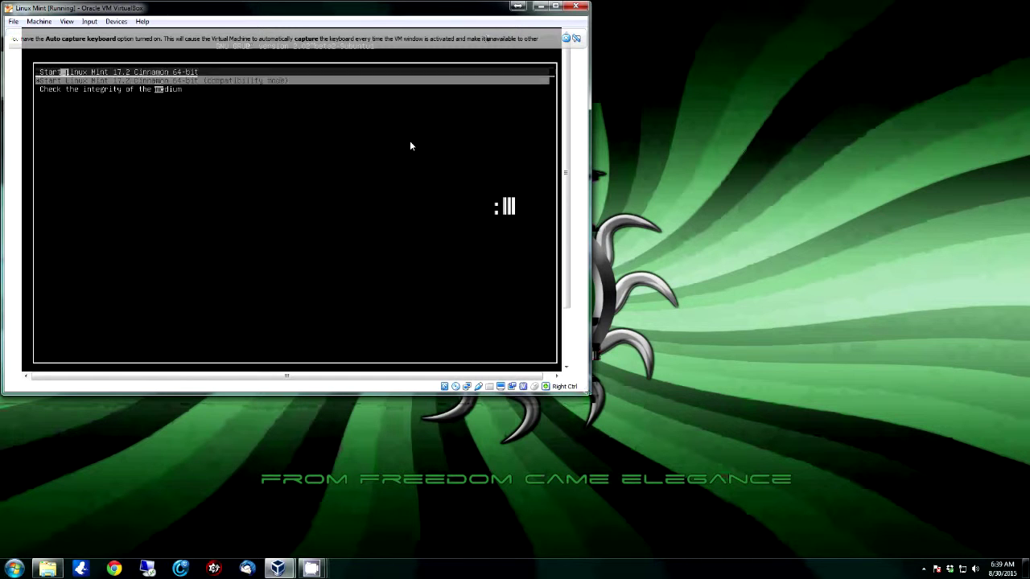
key("Down")
key("Down")
key("Up")
key("Up")
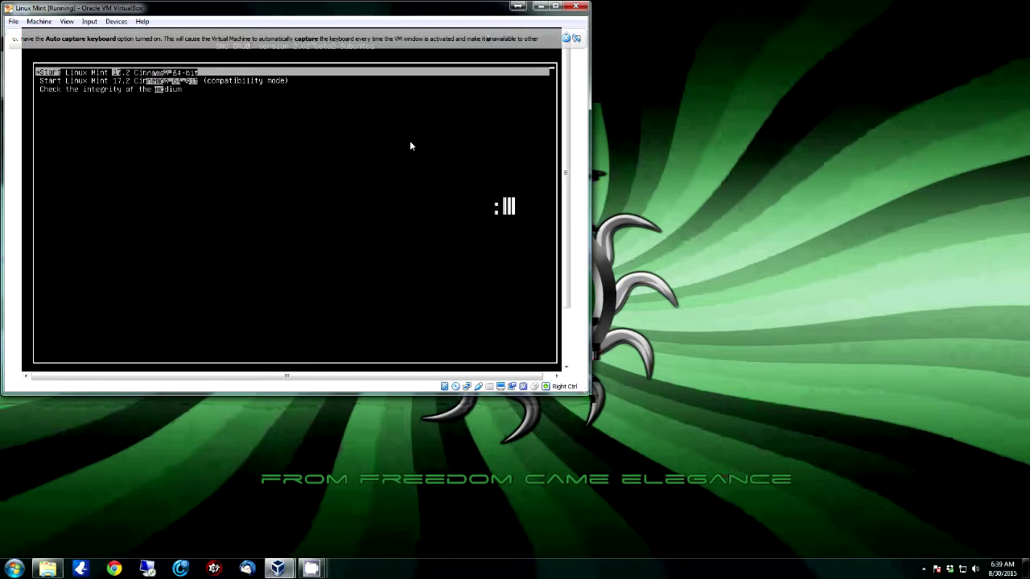
key("Down")
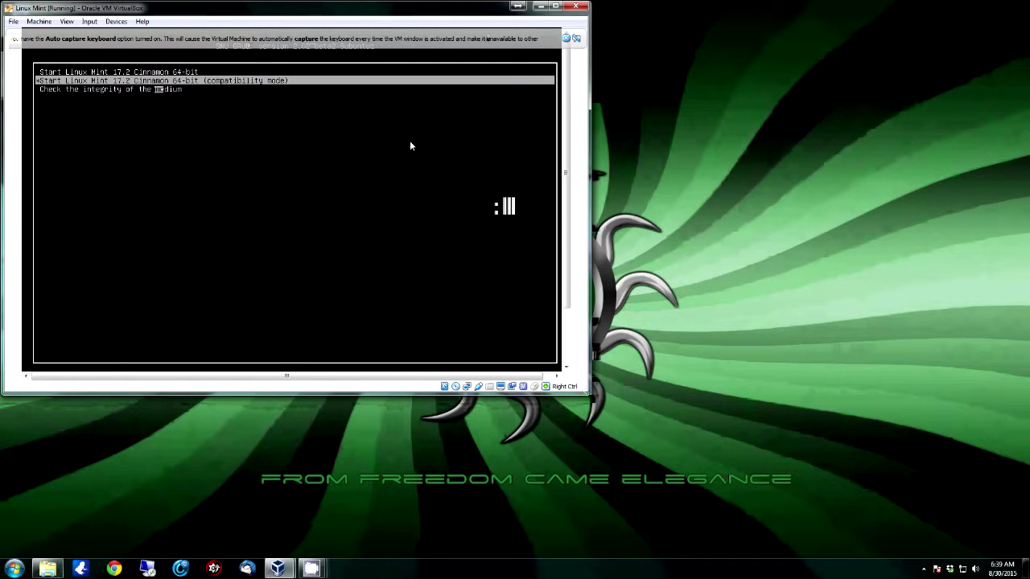
key("Down")
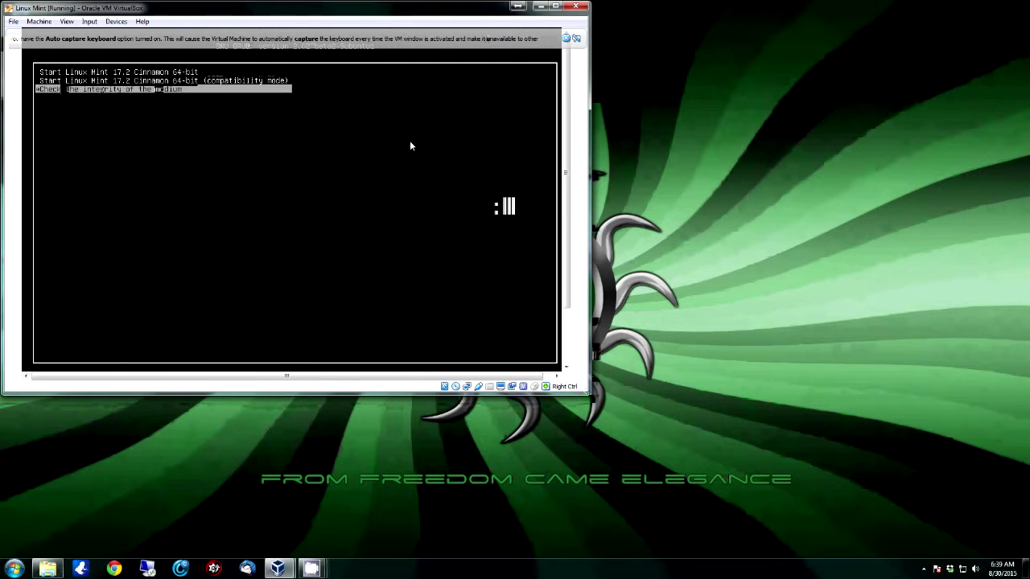
key("Up")
key("Up")
key("Return")
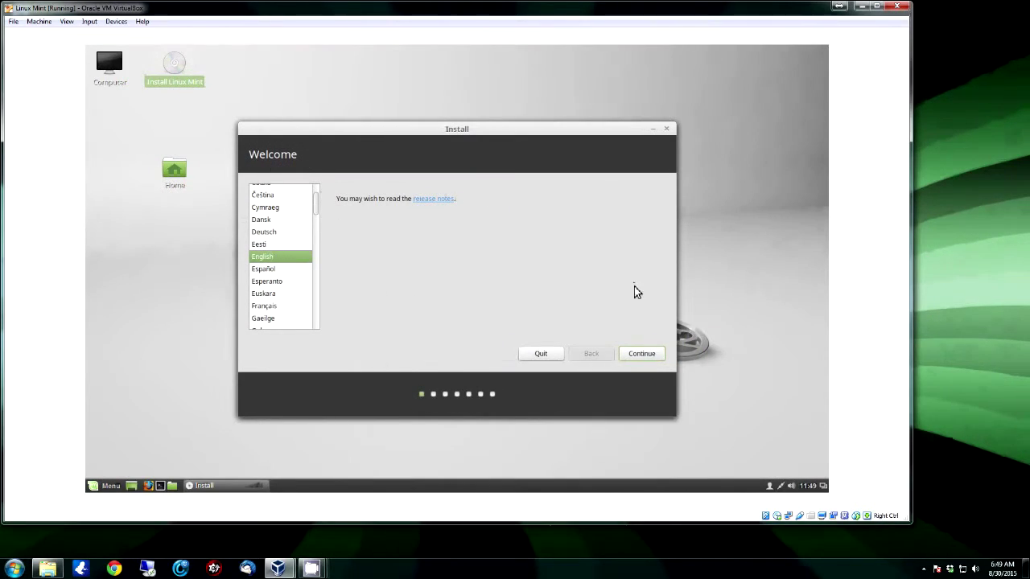
Keep English on the installer's Welcome page and move on
left_click(647, 356)
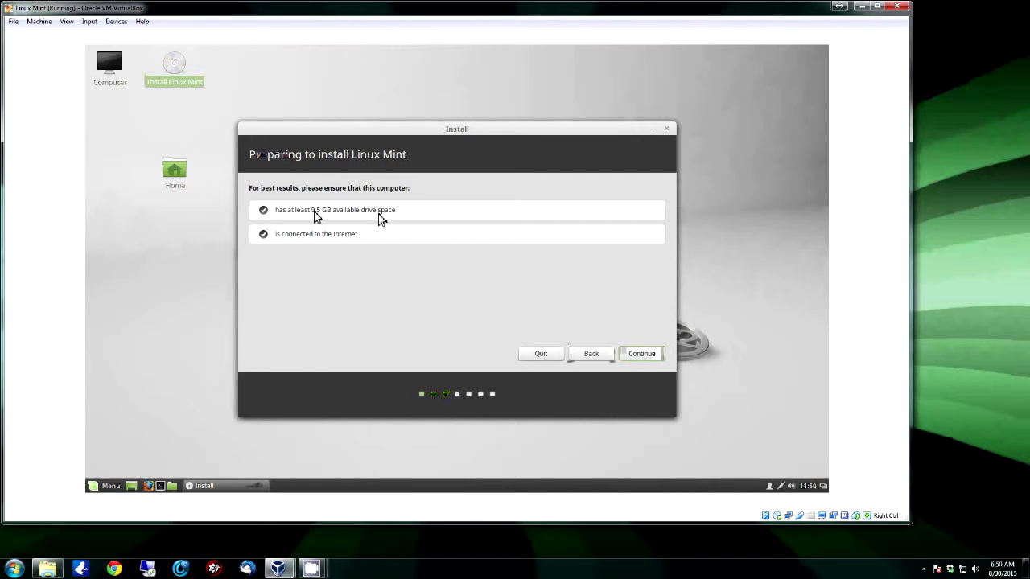
Get past the preparation checks and choose the 'Something else' installation type
left_click(641, 356)
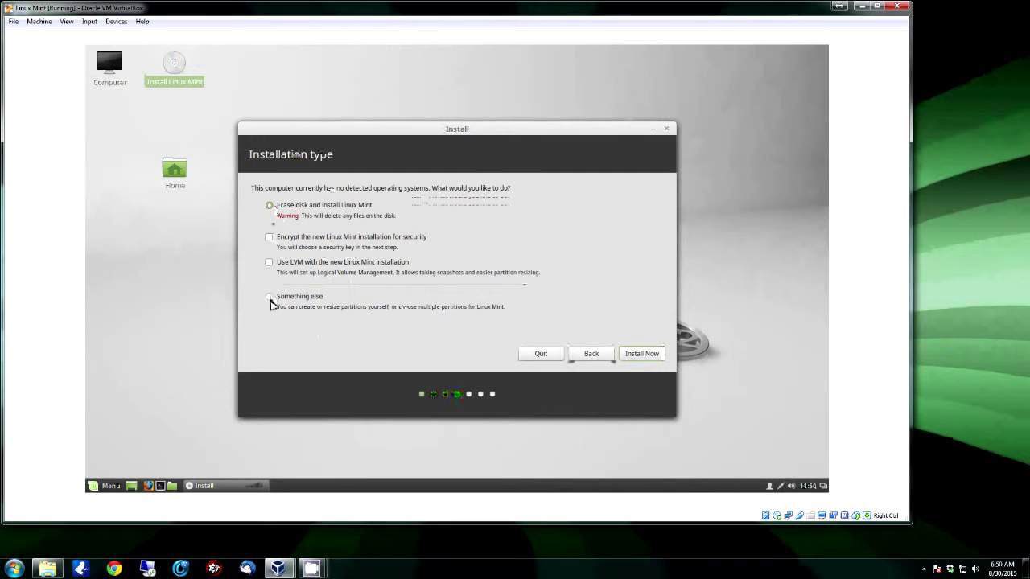
left_click(271, 299)
Give /dev/sda a new empty partition table and select its 21474 MB free space
left_click(637, 355)
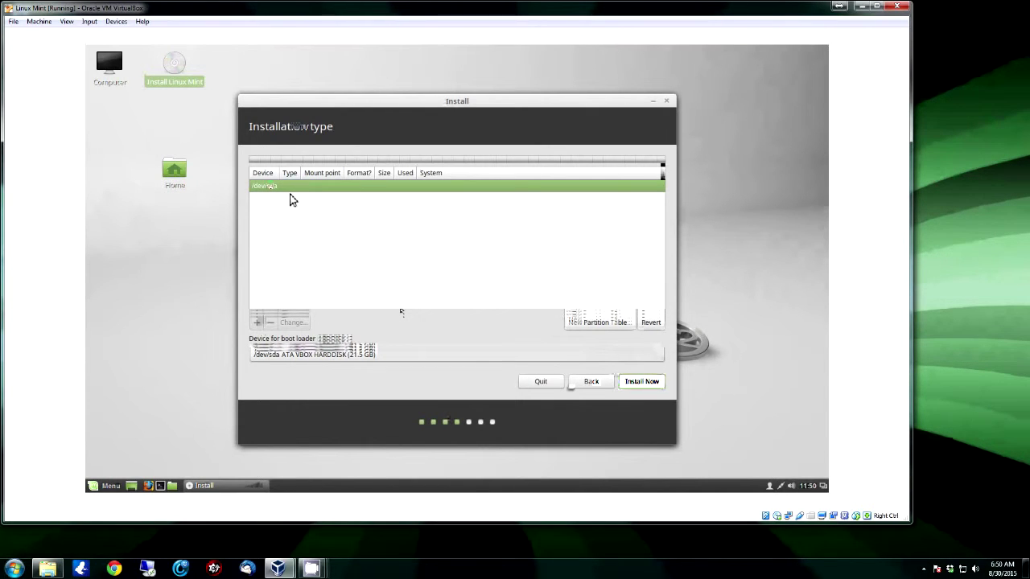
left_click(599, 322)
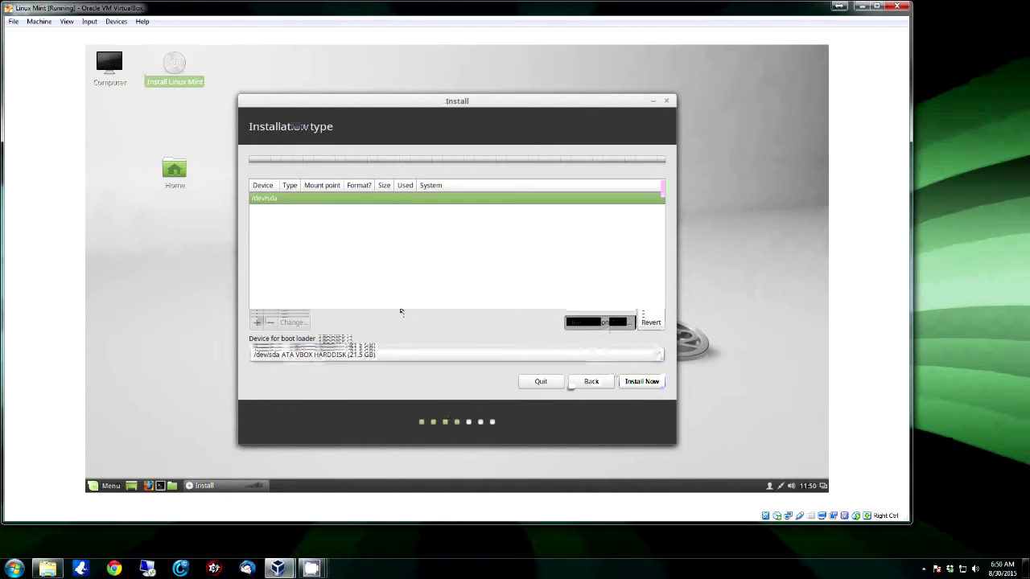
left_click(600, 310)
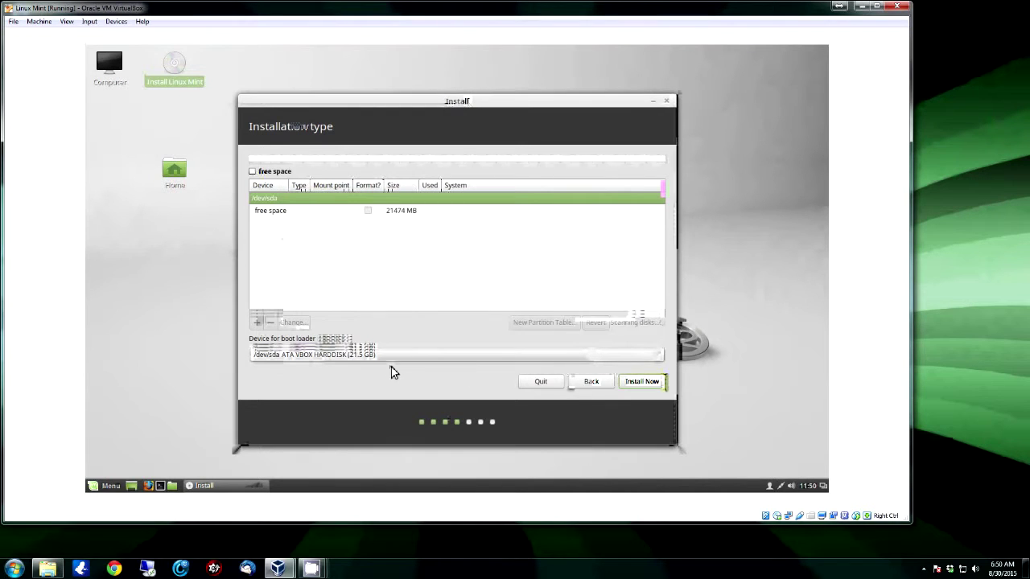
left_click(275, 212)
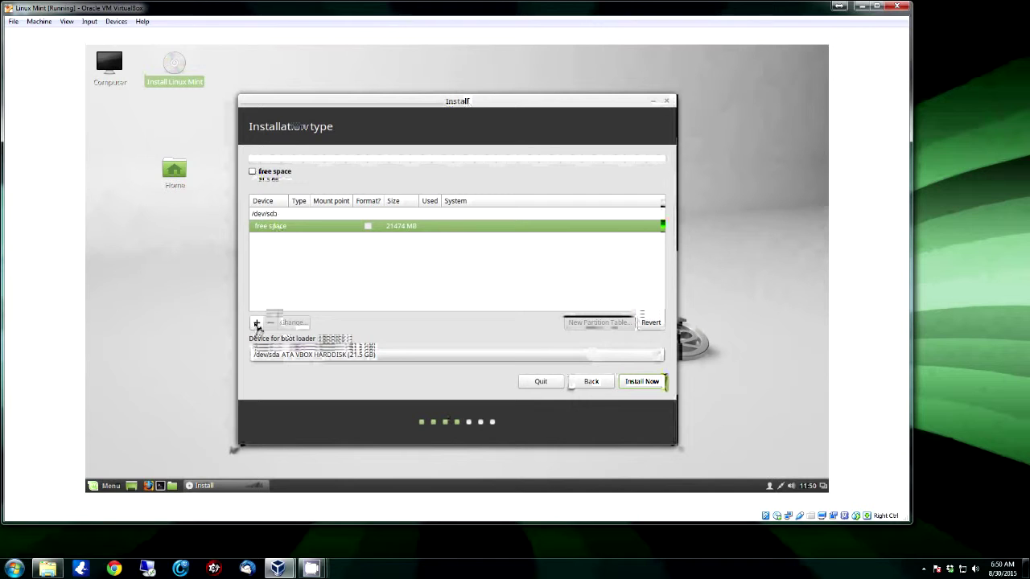
left_click(14, 568)
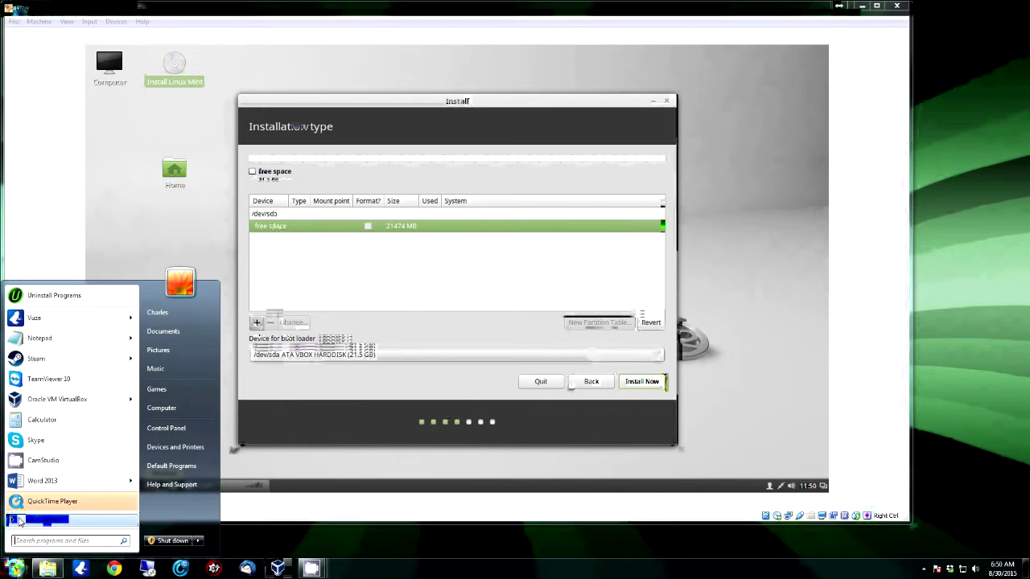
Open Windows Calculator and compute 1024 × 4 = 4096
left_click(44, 420)
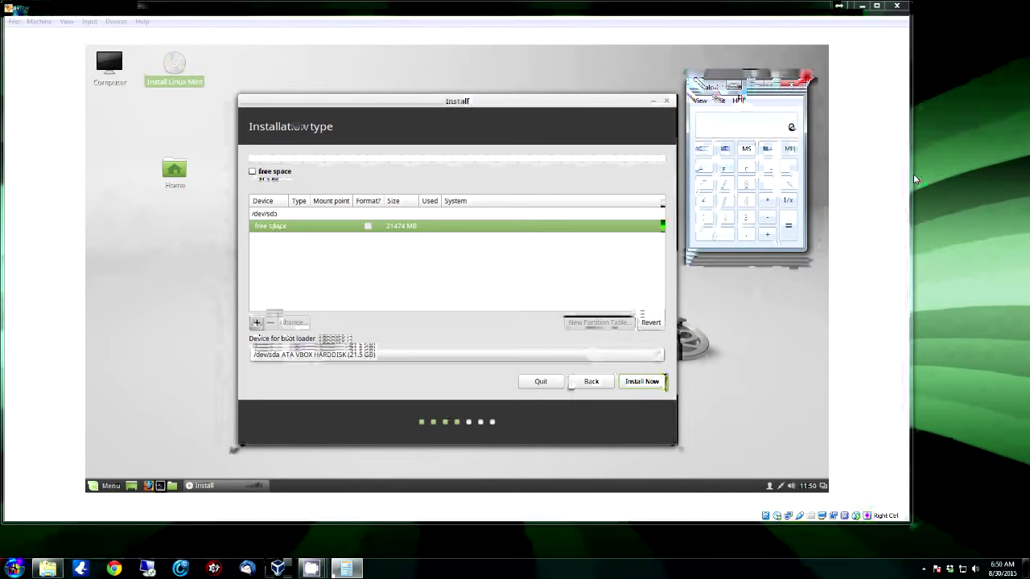
type("1024")
key("Return")
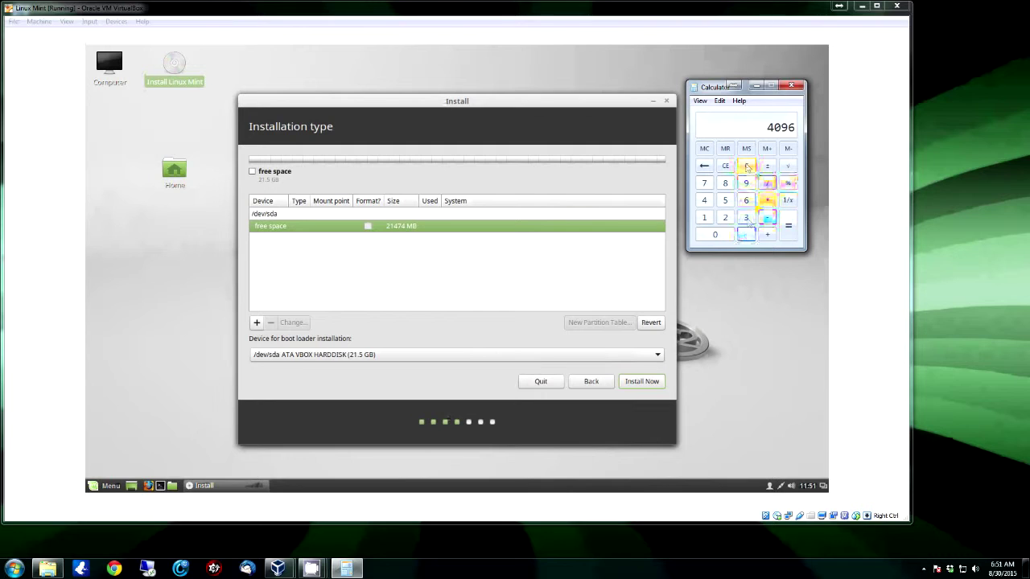
left_click(767, 200)
Multiply 4096 by 1.5 to get 6144, then clear the result
left_click(703, 217)
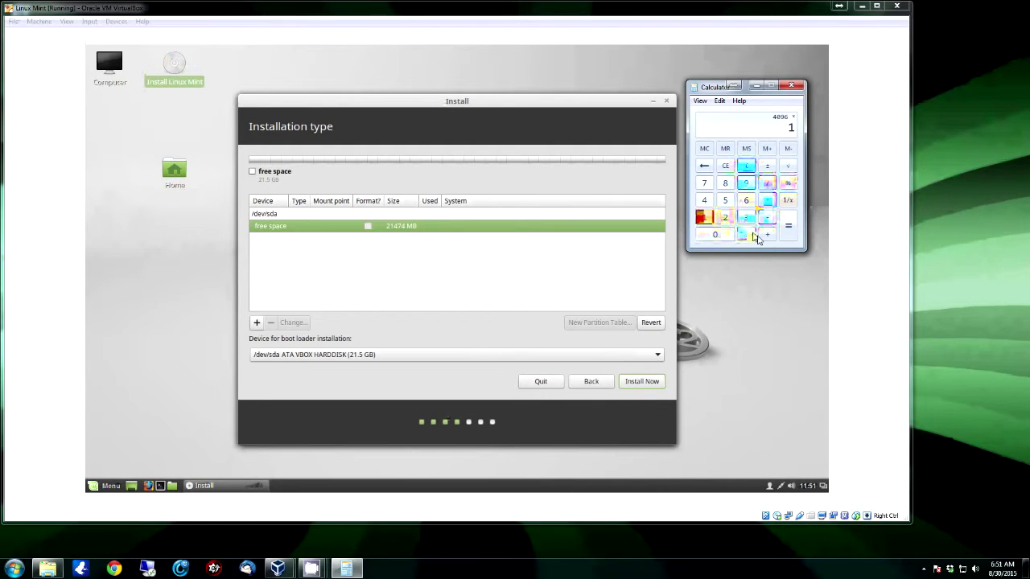
left_click(746, 234)
left_click(725, 200)
left_click(787, 225)
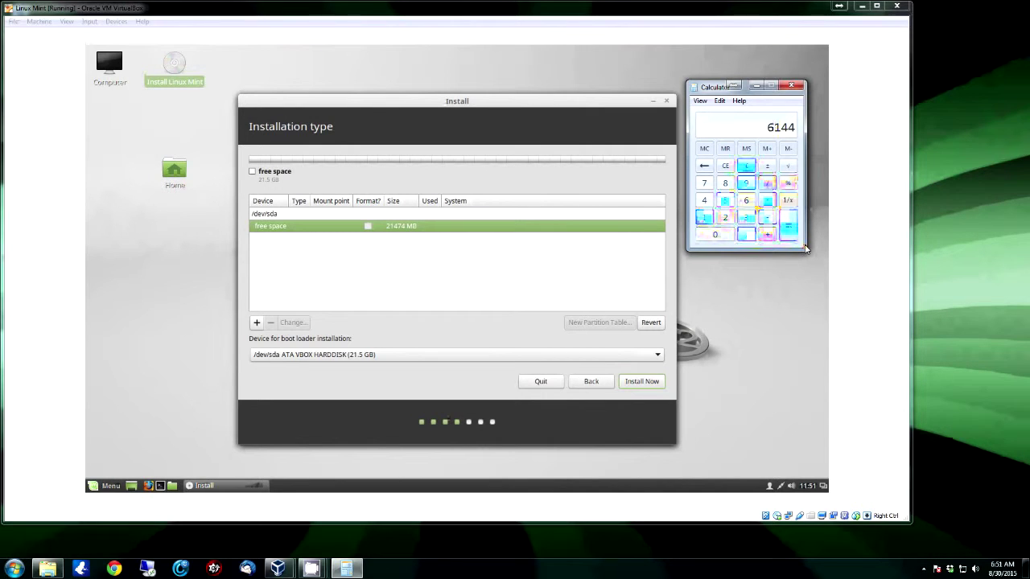
left_click(741, 167)
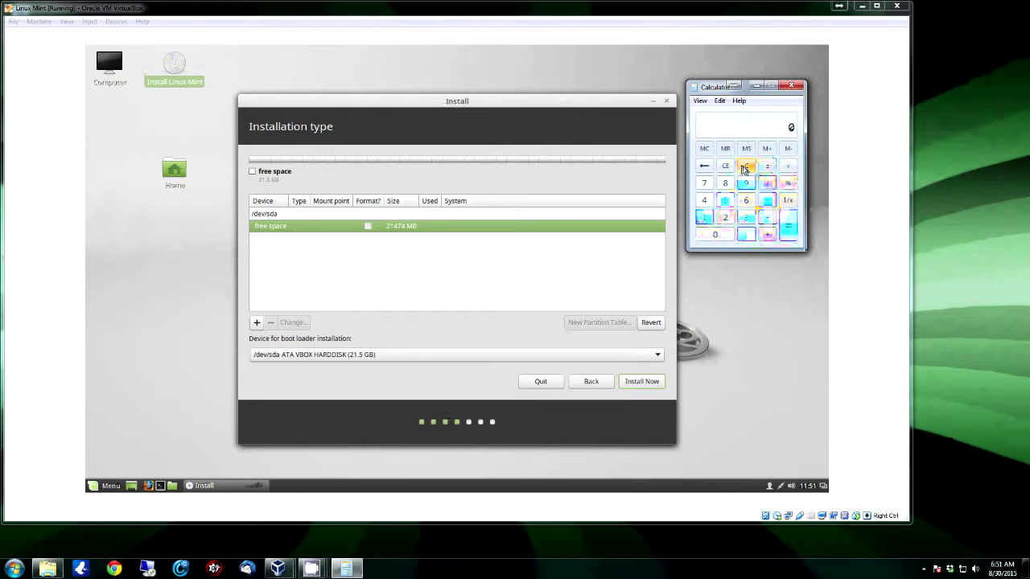
Re-enter 4096 and multiply it by 2 to get 8192, then clear
left_click(704, 200)
left_click(744, 201)
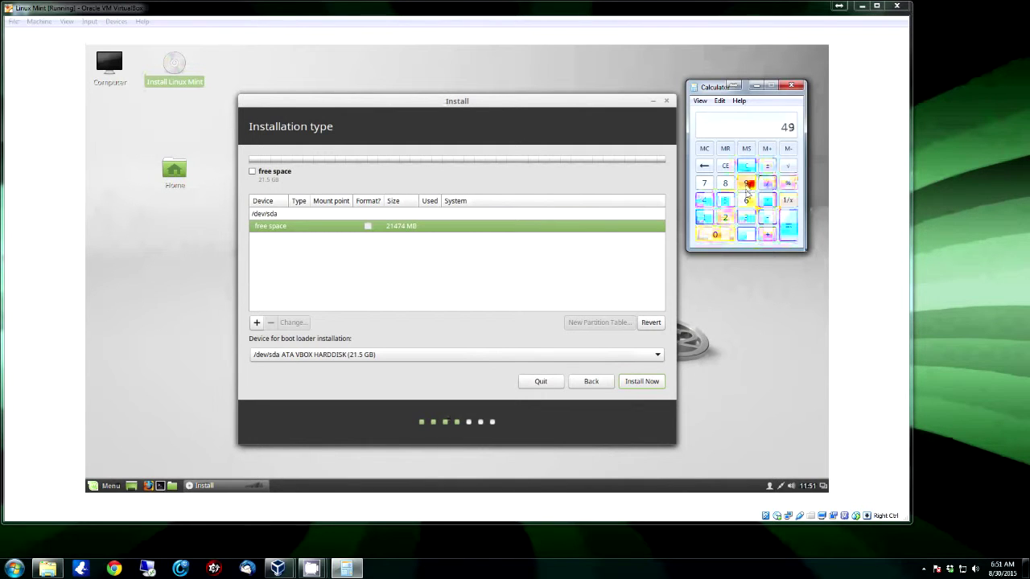
left_click(704, 166)
left_click(716, 234)
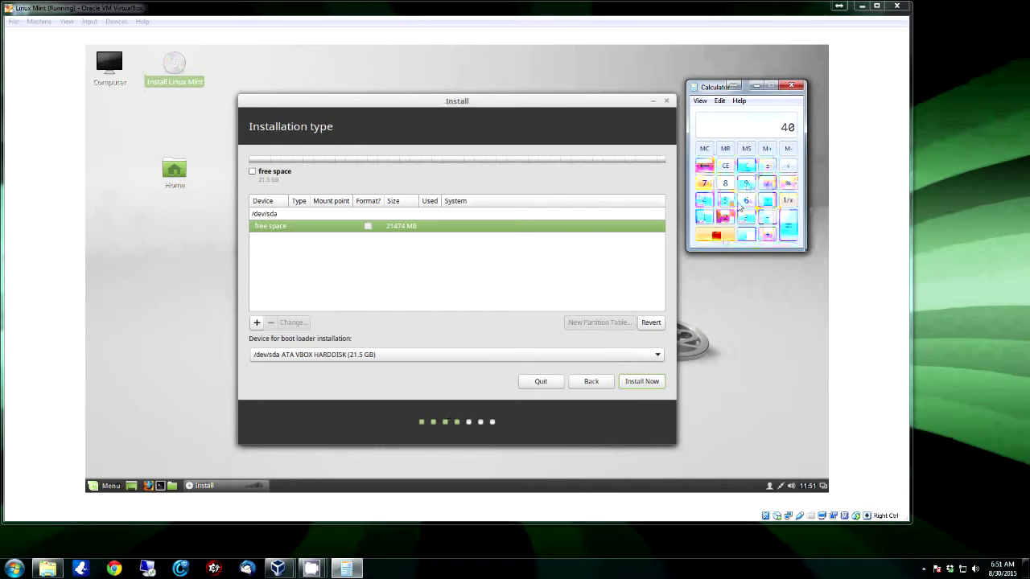
left_click(746, 182)
left_click(745, 201)
left_click(767, 200)
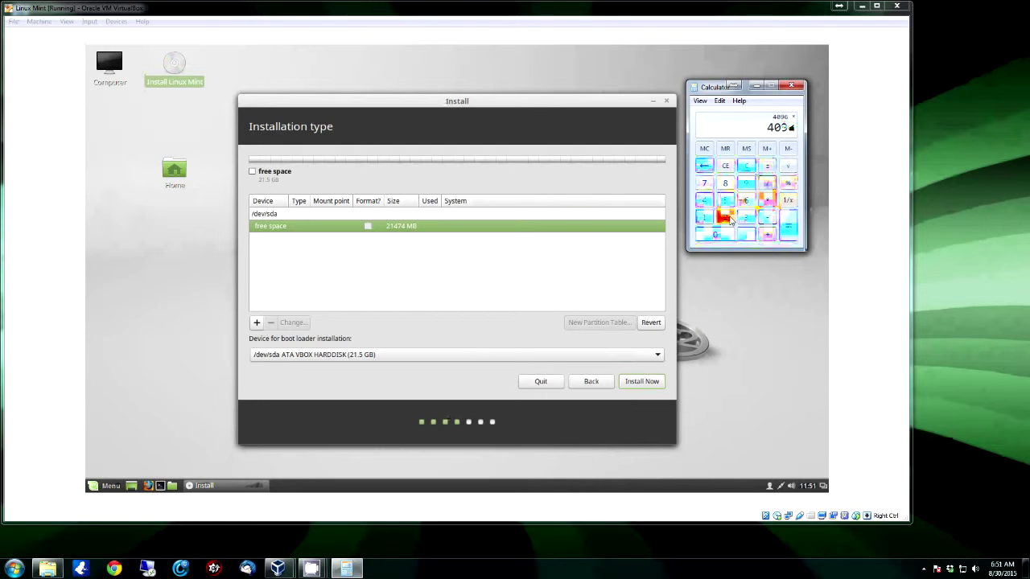
left_click(724, 218)
left_click(788, 226)
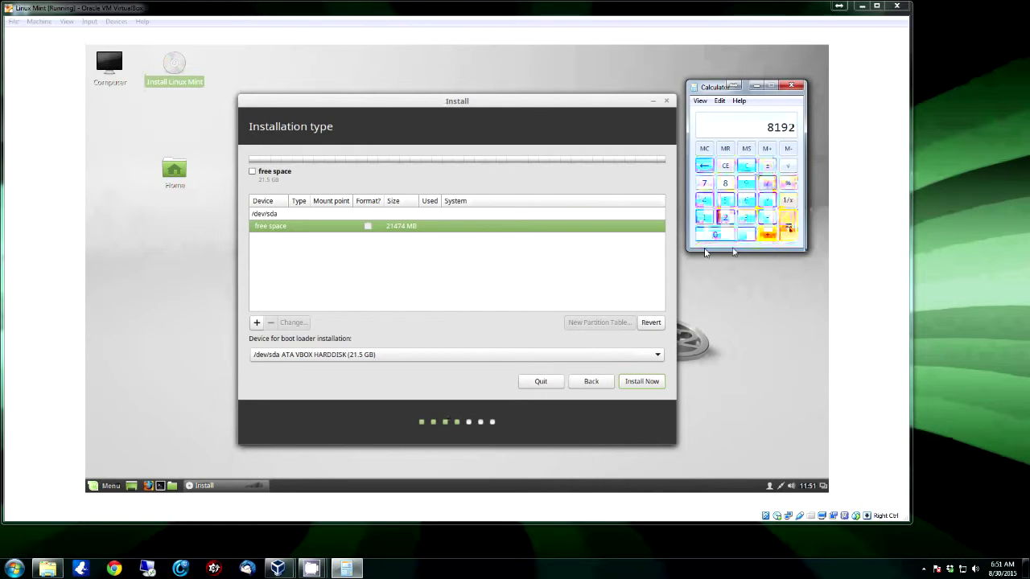
left_click(746, 166)
Enter a new value starting with 4096 followed by 2
left_click(704, 201)
left_click(715, 234)
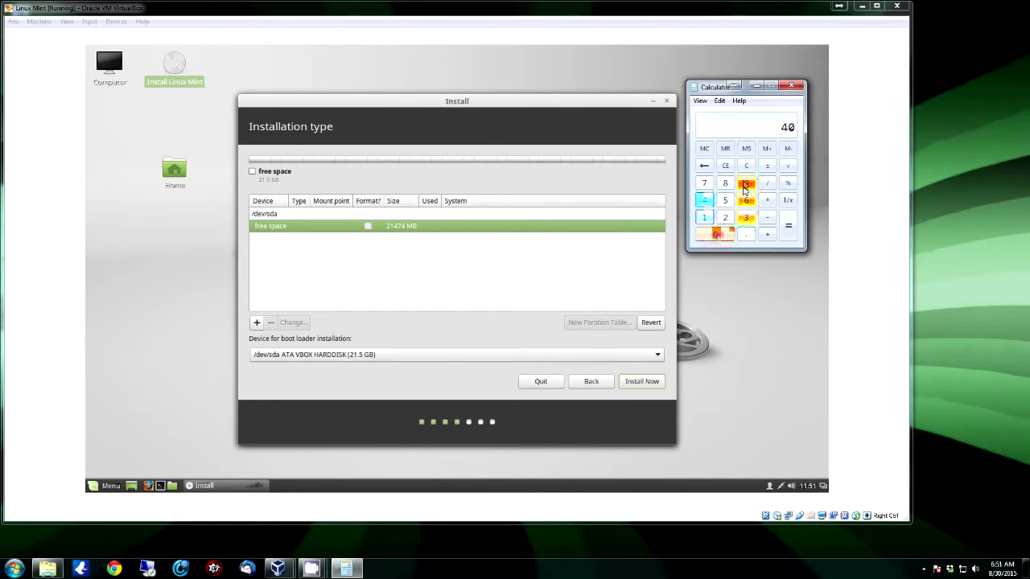
left_click(746, 182)
left_click(746, 200)
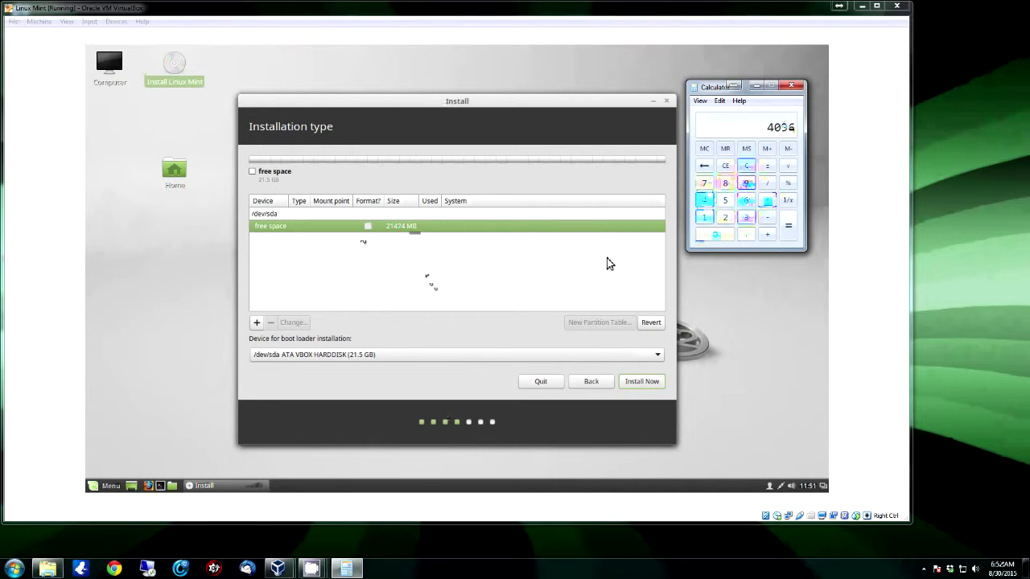
type("2")
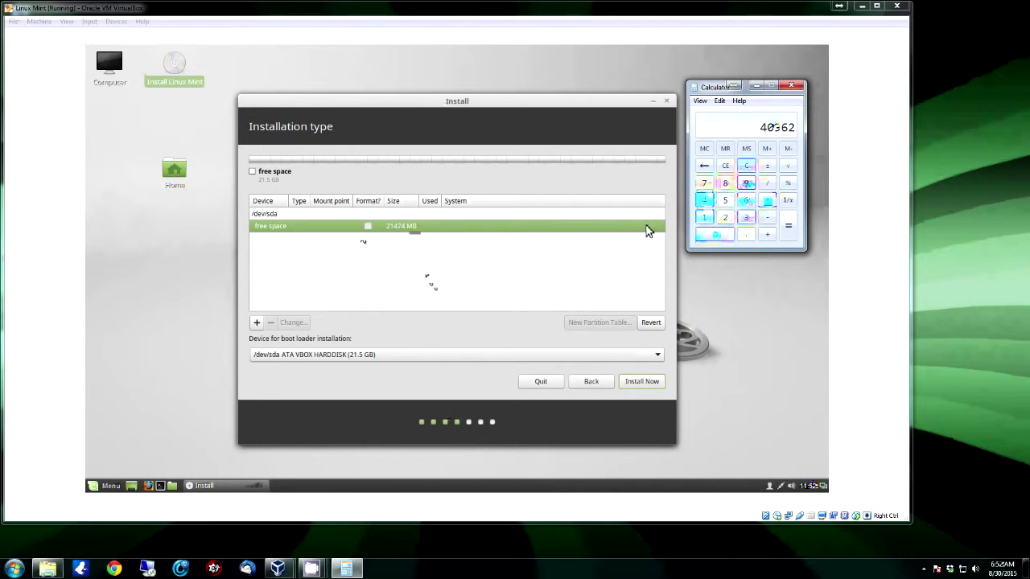
Compute 21474 − 6148 = 15326 in Calculator, then return to the installer's free space
left_click(725, 165)
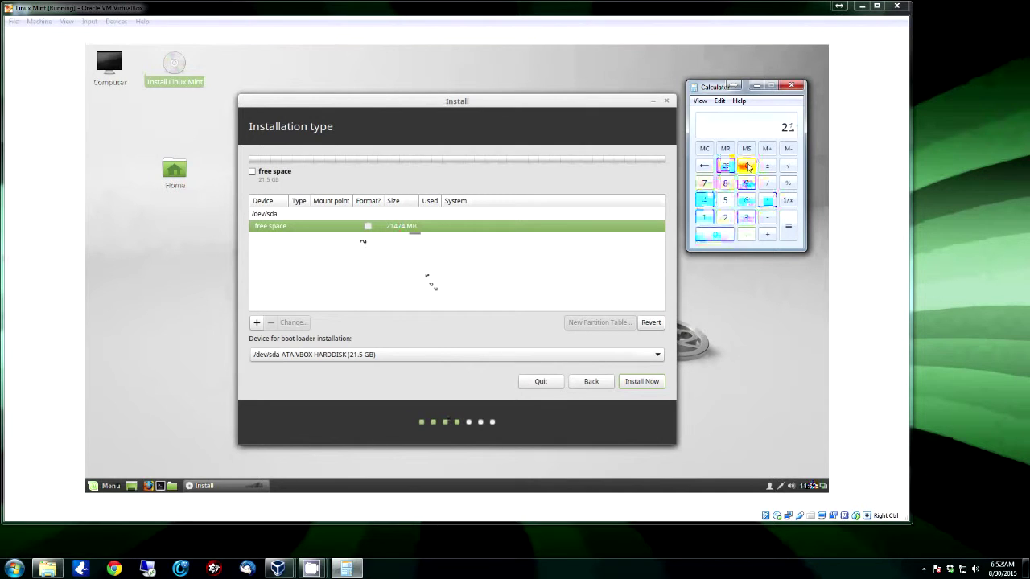
type("21474-")
type("6144")
type("8")
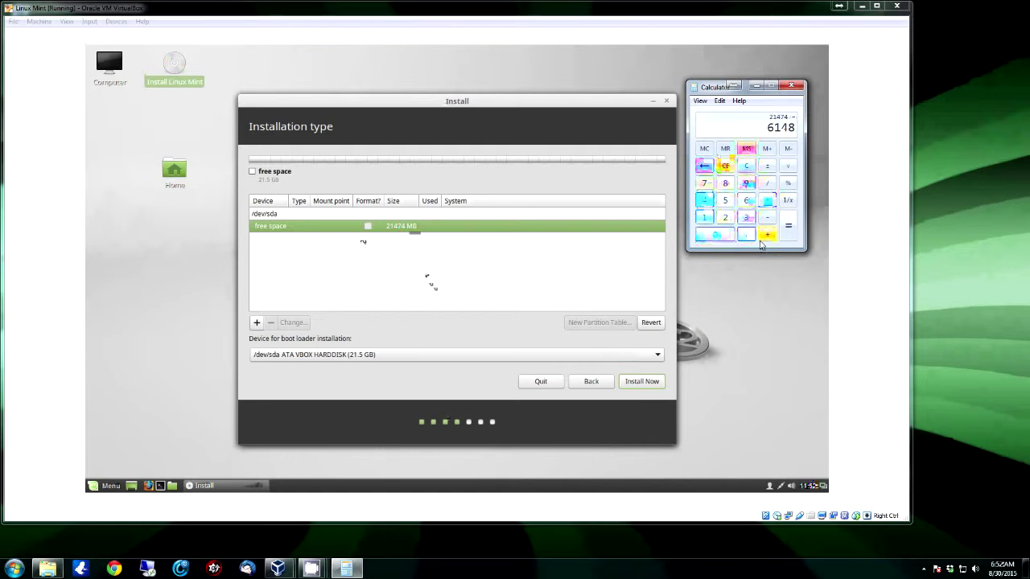
left_click(788, 226)
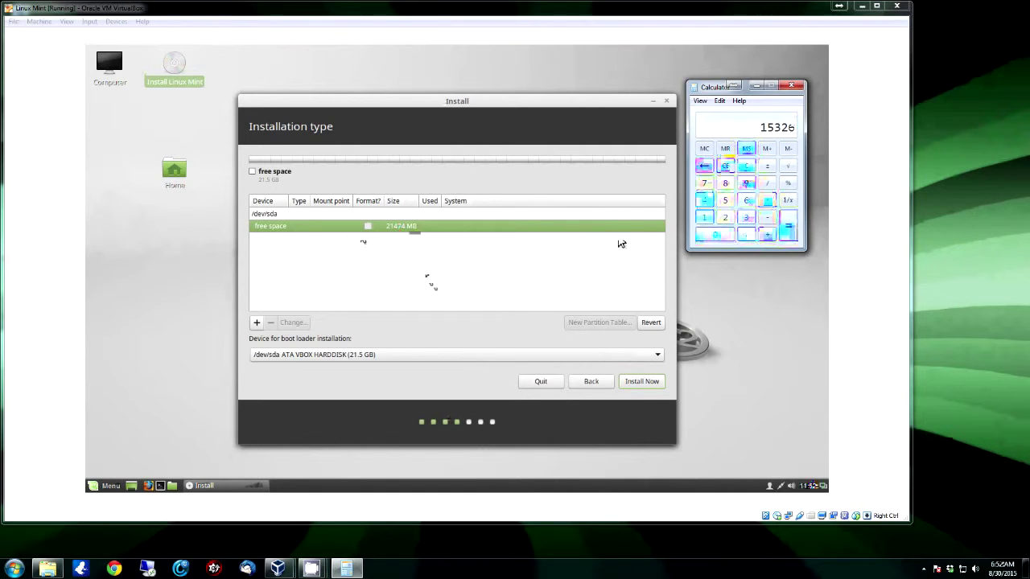
left_click(263, 325)
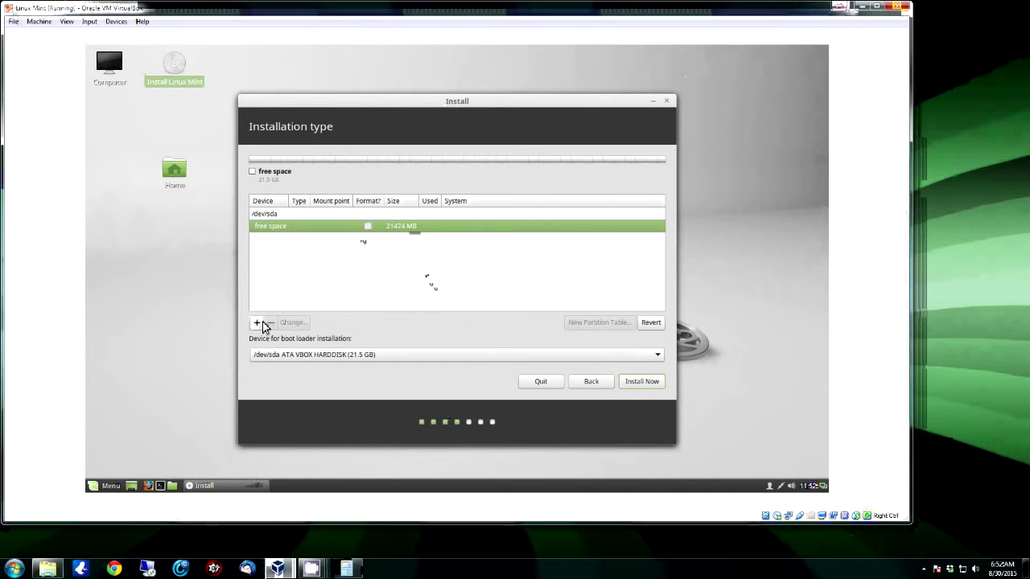
left_click(258, 323)
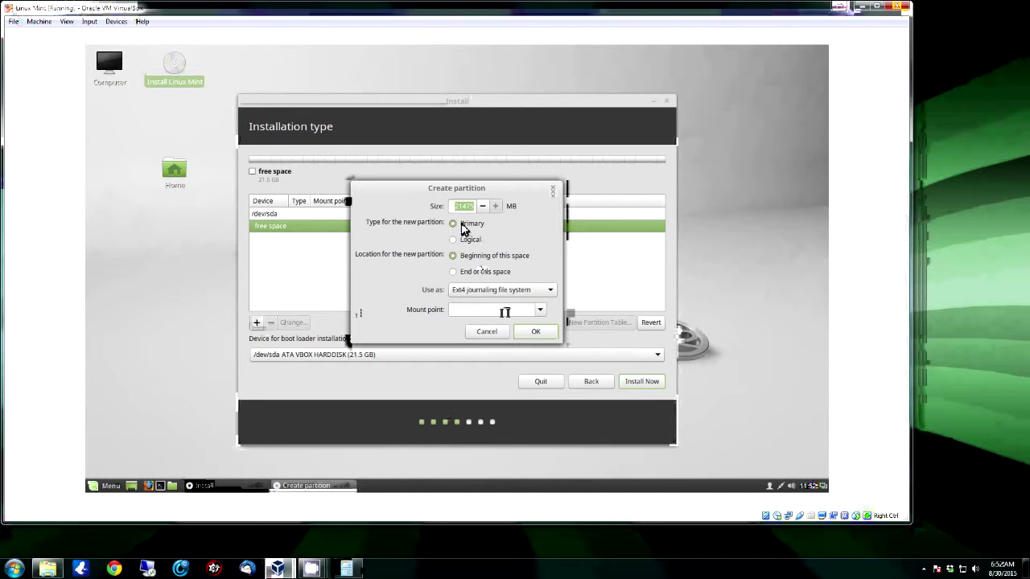
Create a 15326 MB primary ext4 partition mounted at /
left_click(193, 507)
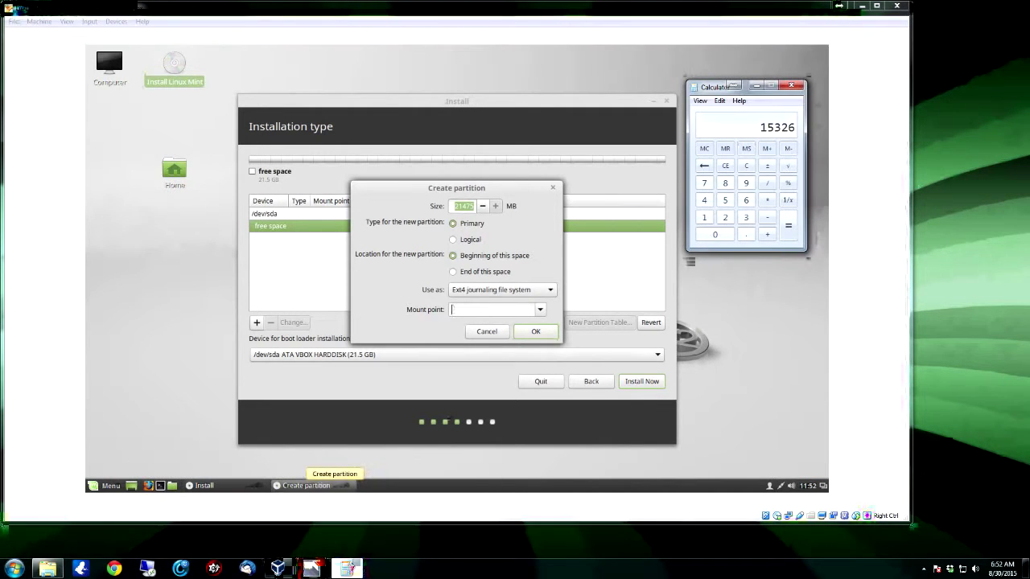
left_click(461, 206)
key("Home")
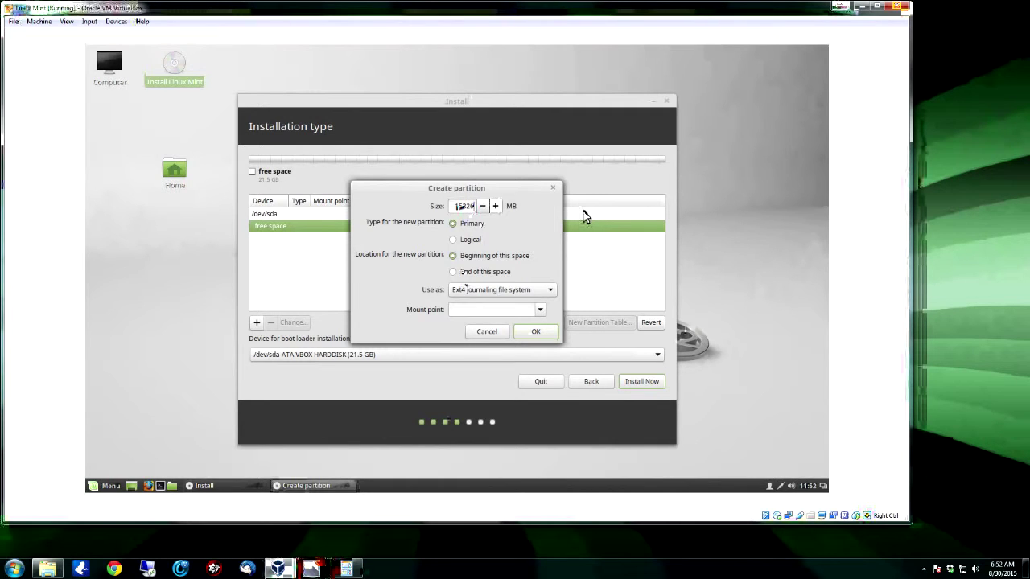
left_click(510, 310)
type("/")
left_click(536, 331)
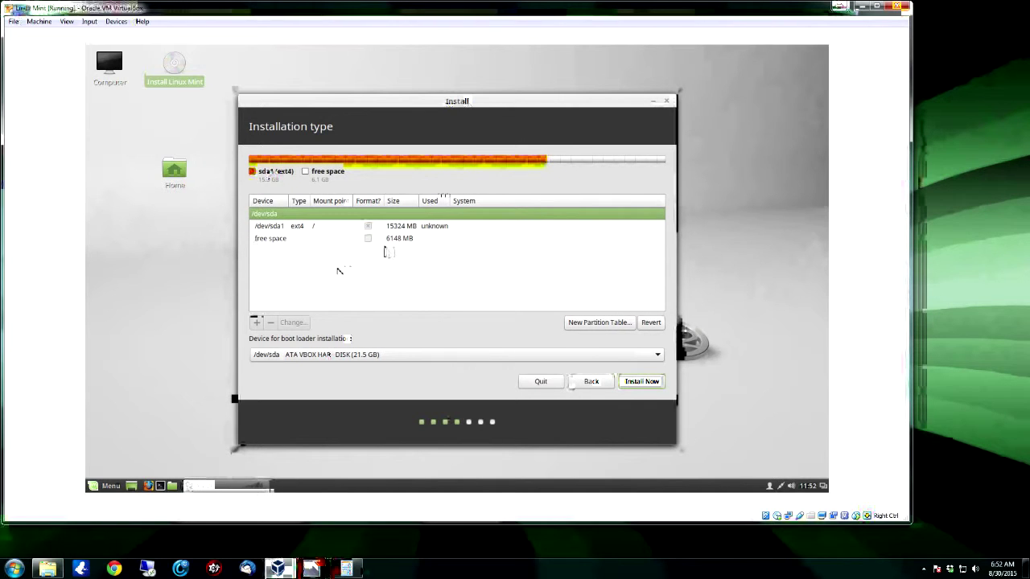
Make the leftover 6148 MB free space a swap area partition, /dev/sda5
left_click(273, 240)
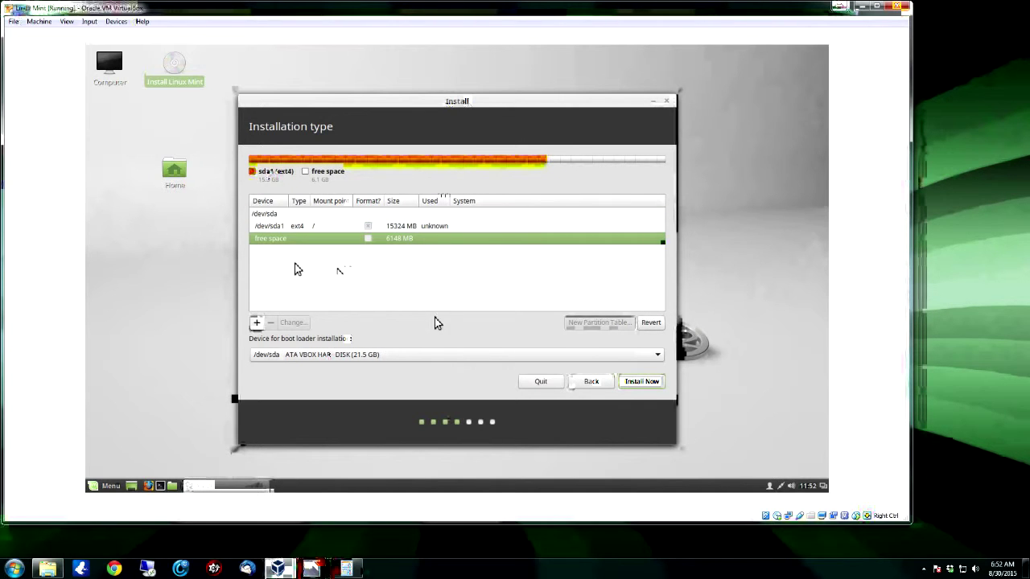
left_click(256, 323)
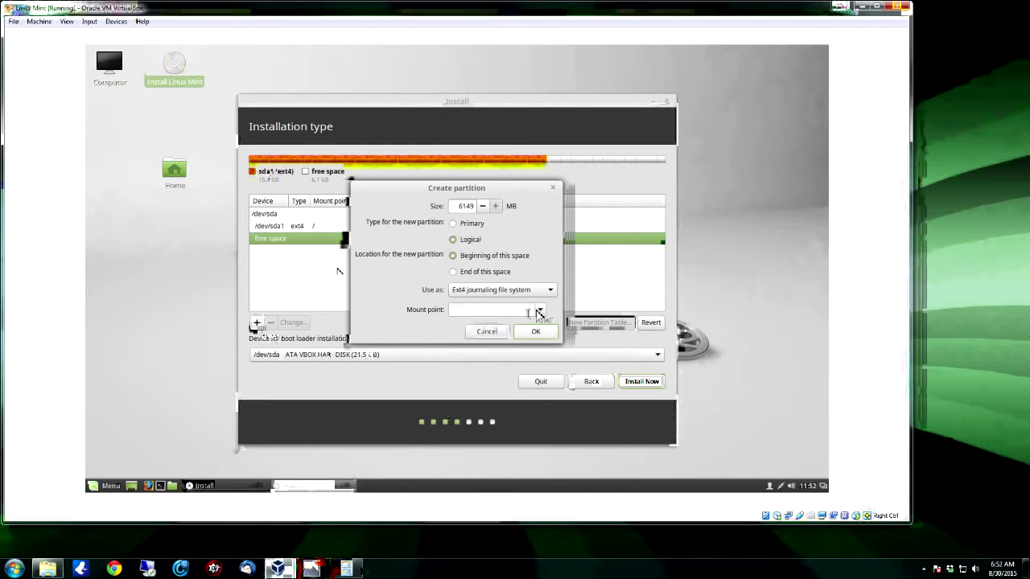
left_click(543, 290)
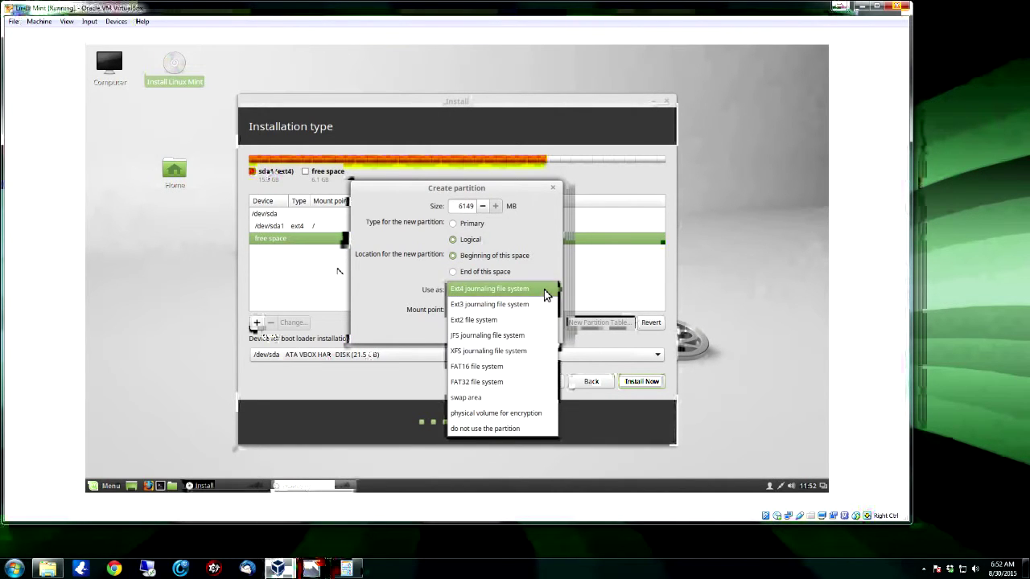
left_click(509, 412)
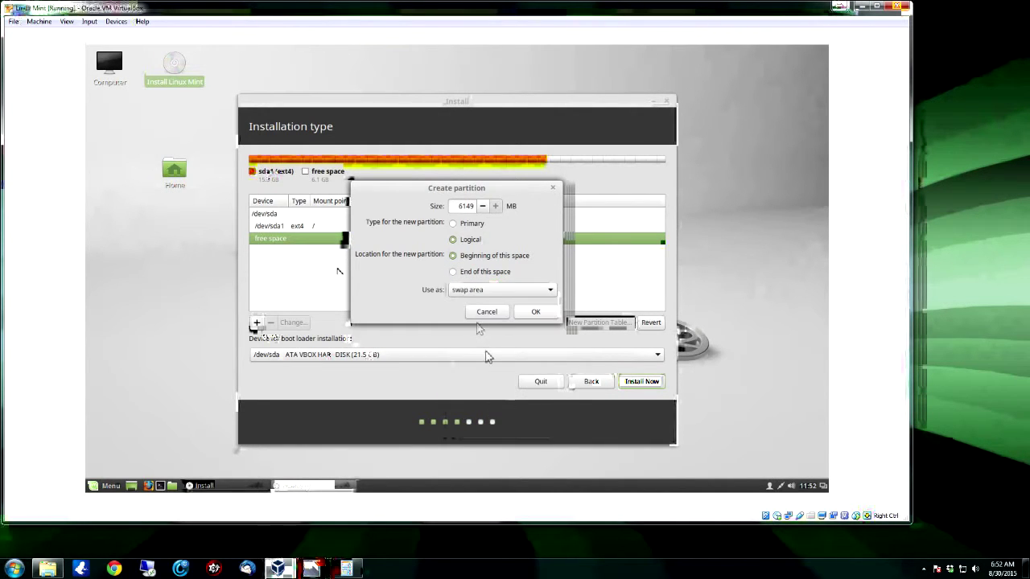
left_click(531, 312)
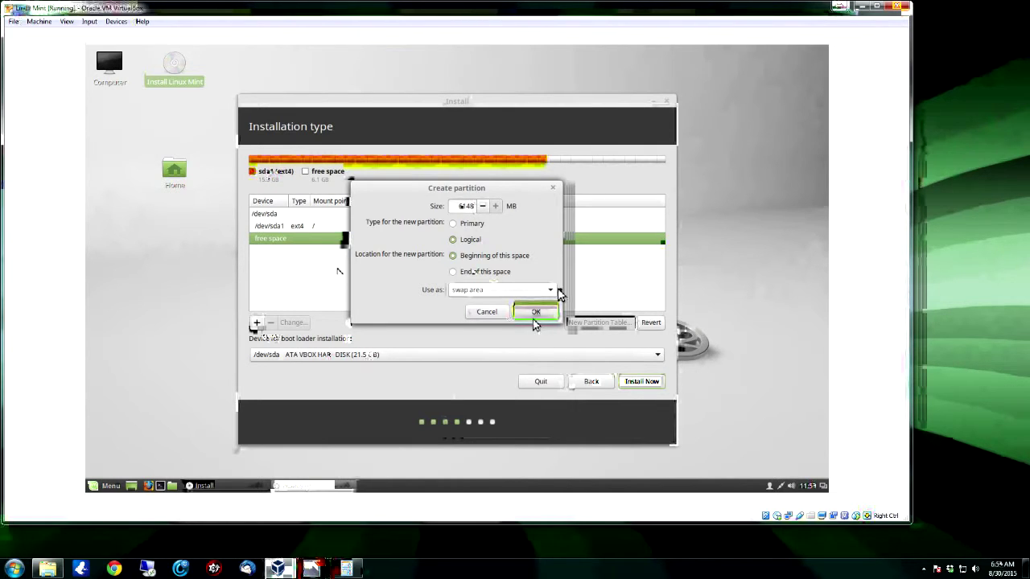
left_click_drag(417, 187, 584, 230)
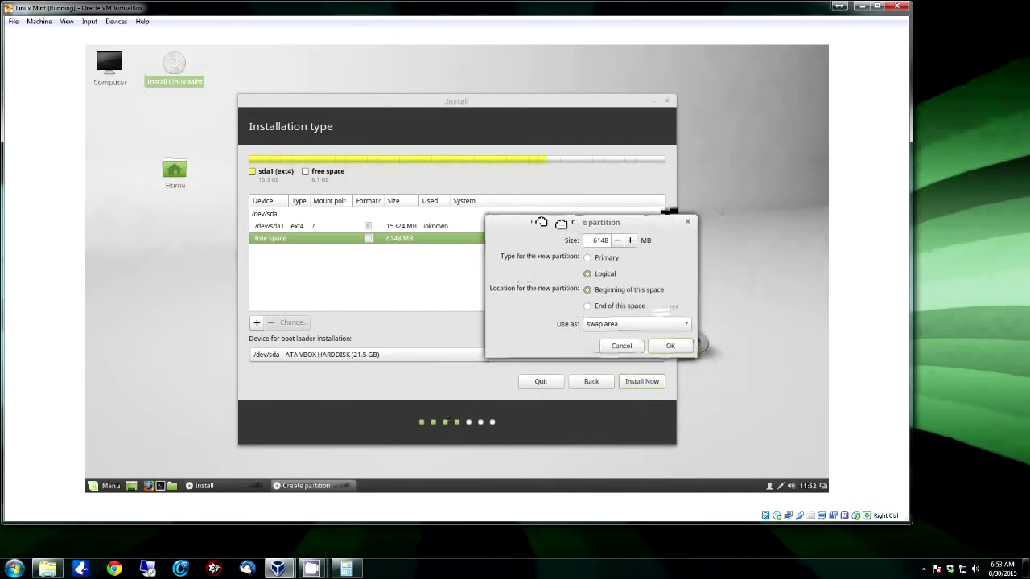
left_click(655, 345)
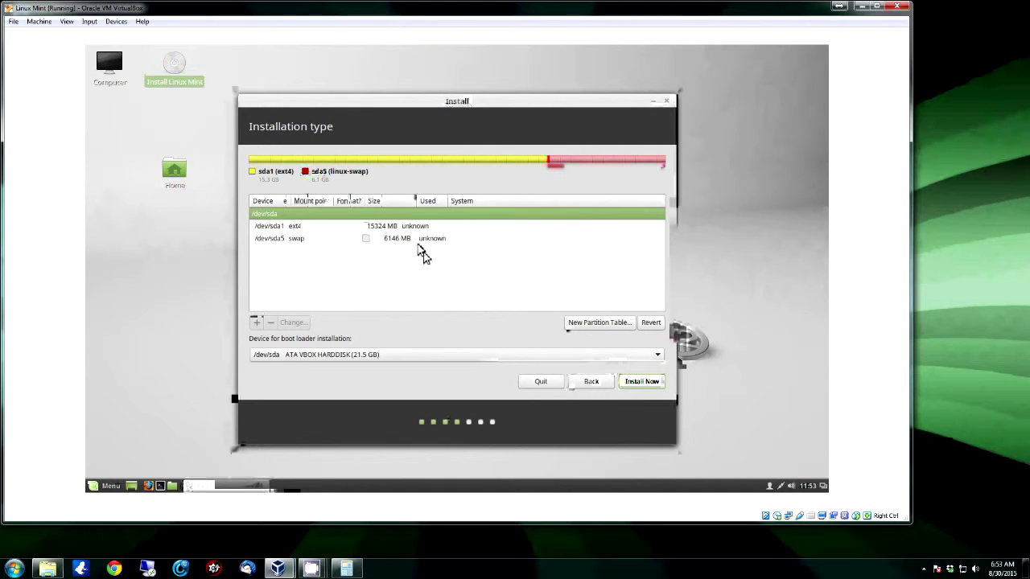
left_click(282, 229)
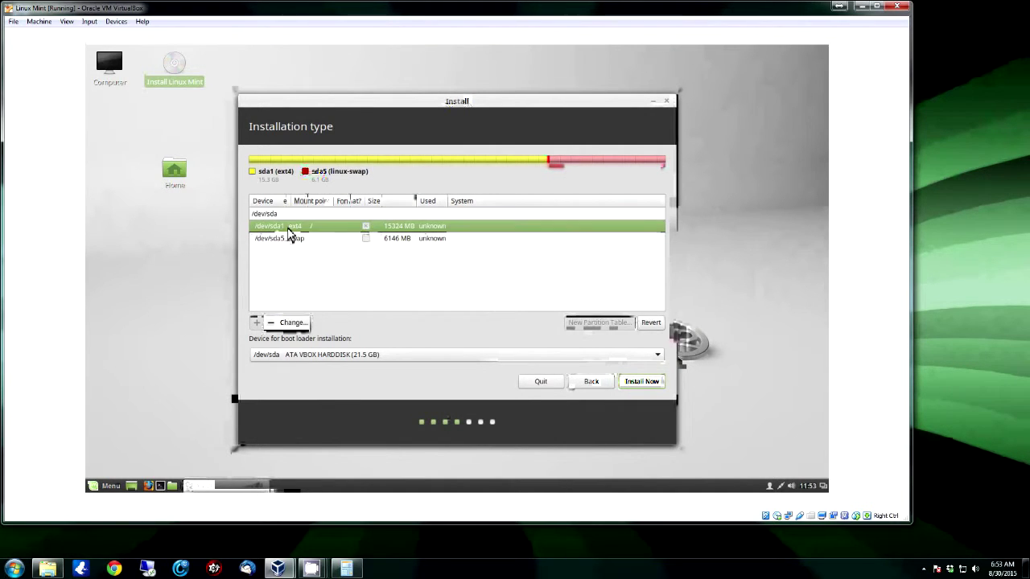
Start the Linux Mint installation and approve writing the partition changes to disk
left_click(649, 385)
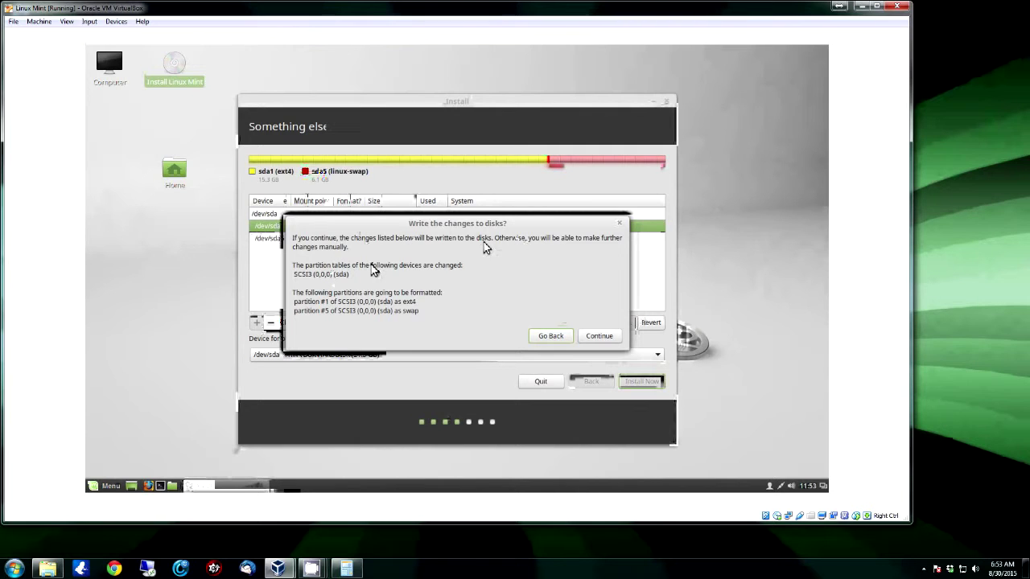
left_click(599, 336)
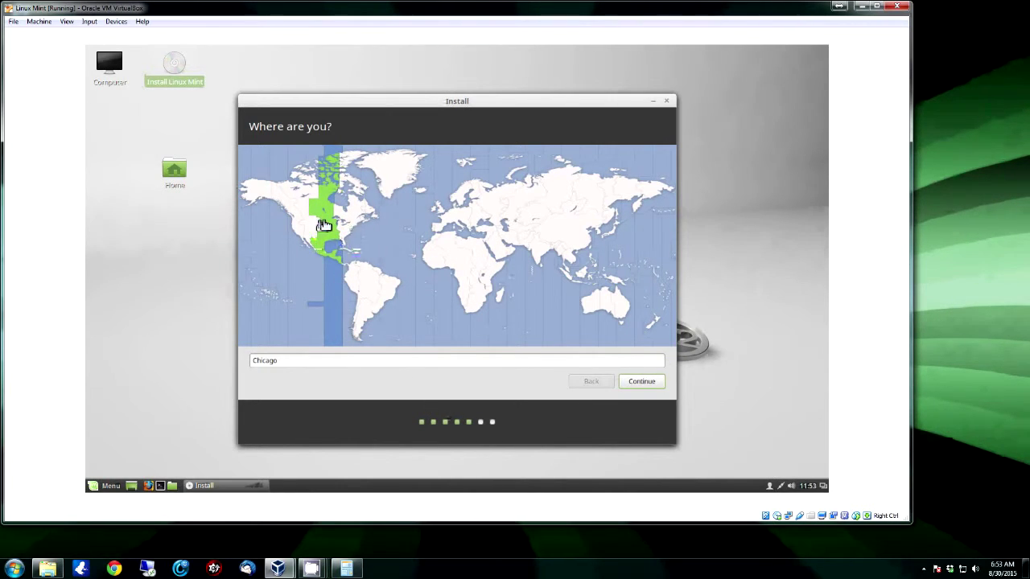
Try Denver, Los Angeles, Moncton and New York on the map, then accept Chicago
left_click(316, 257)
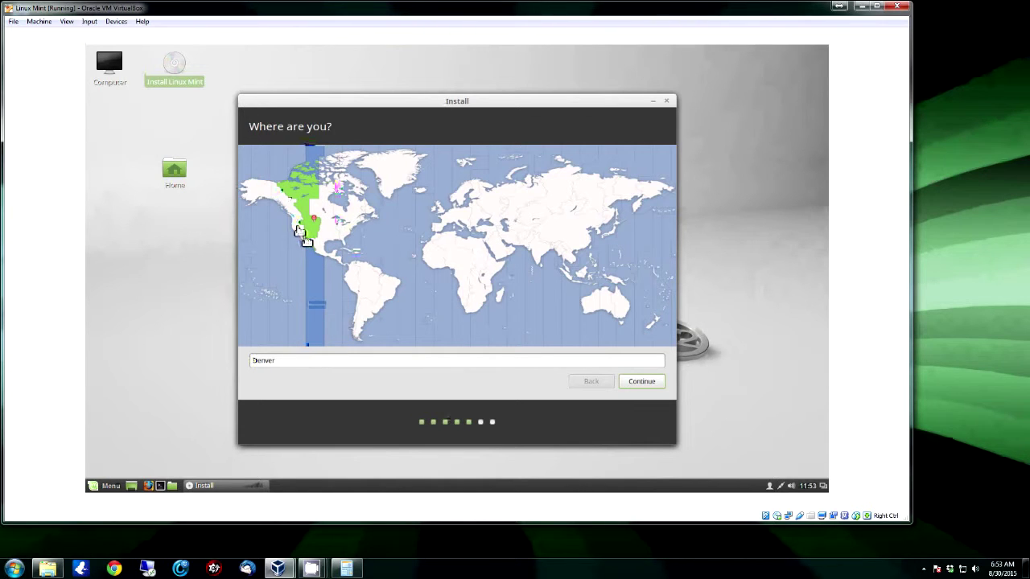
left_click(304, 259)
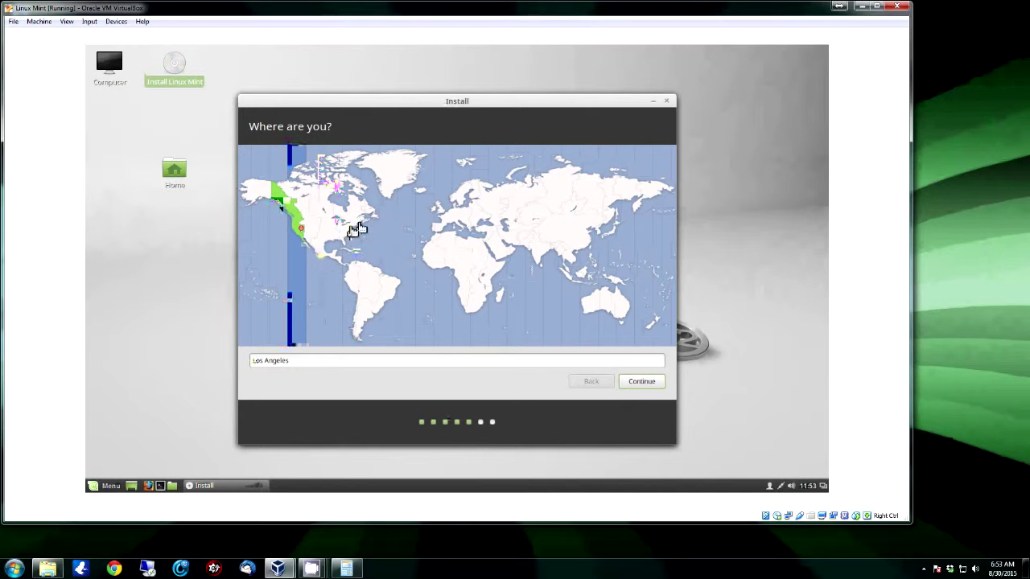
left_click(371, 252)
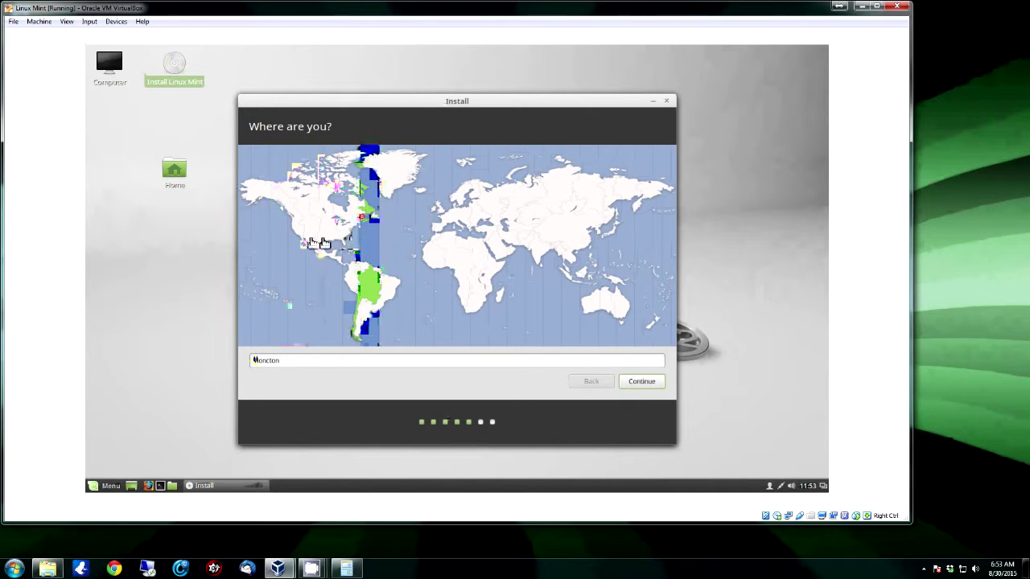
left_click(352, 239)
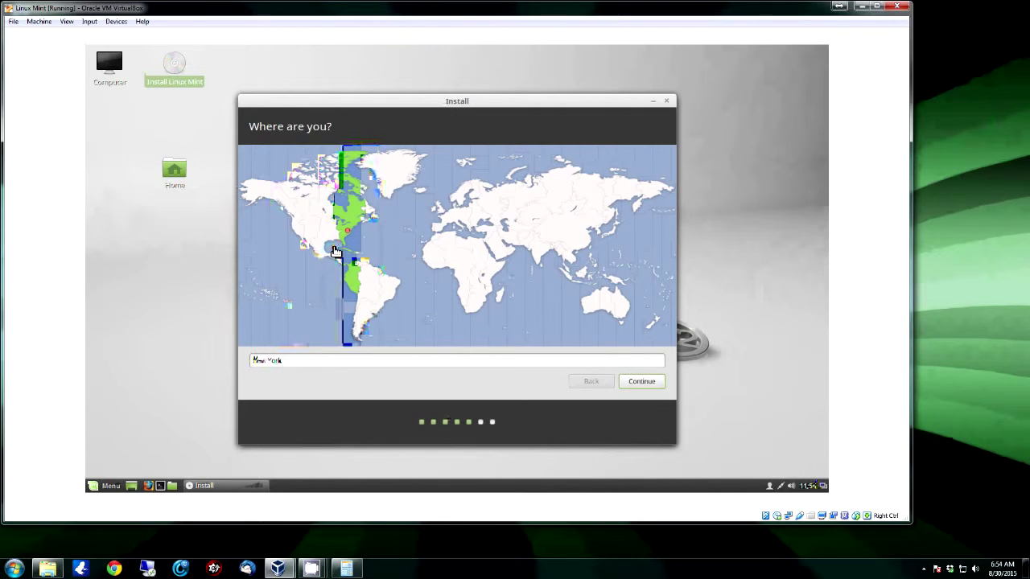
left_click(290, 290)
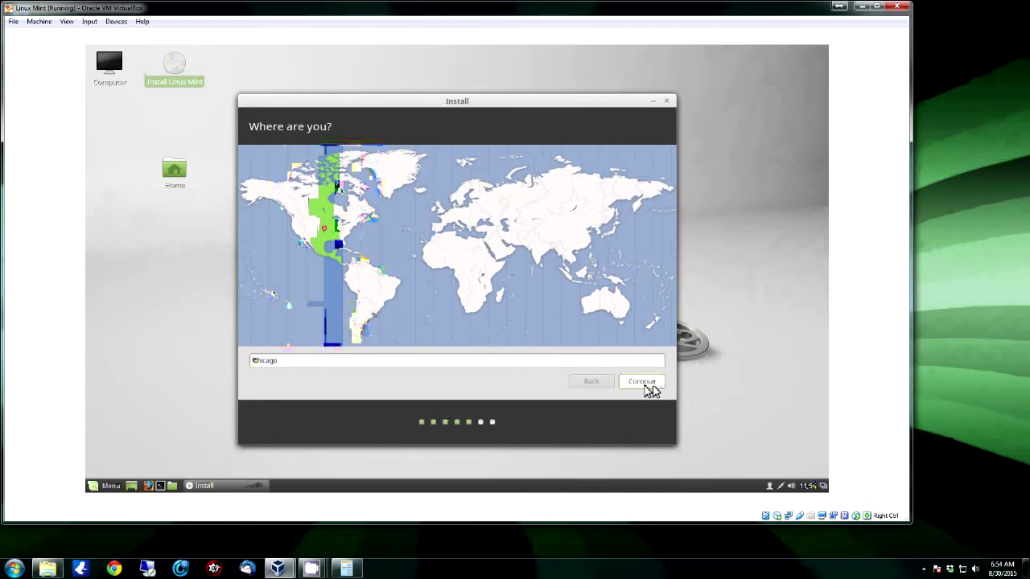
left_click(650, 389)
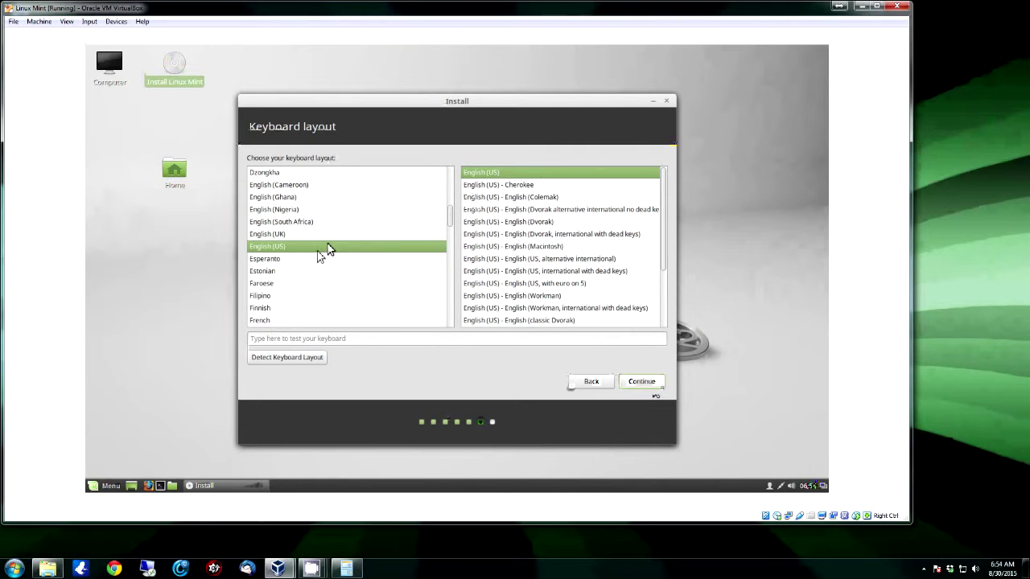
Test the keyboard in the test box and accept the English (US) layout
left_click(325, 342)
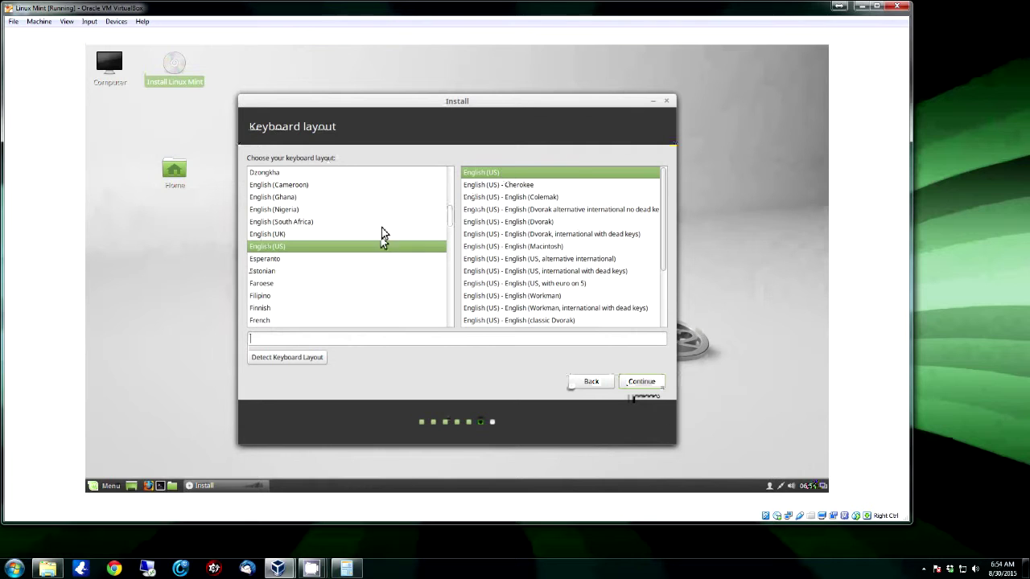
left_click(641, 383)
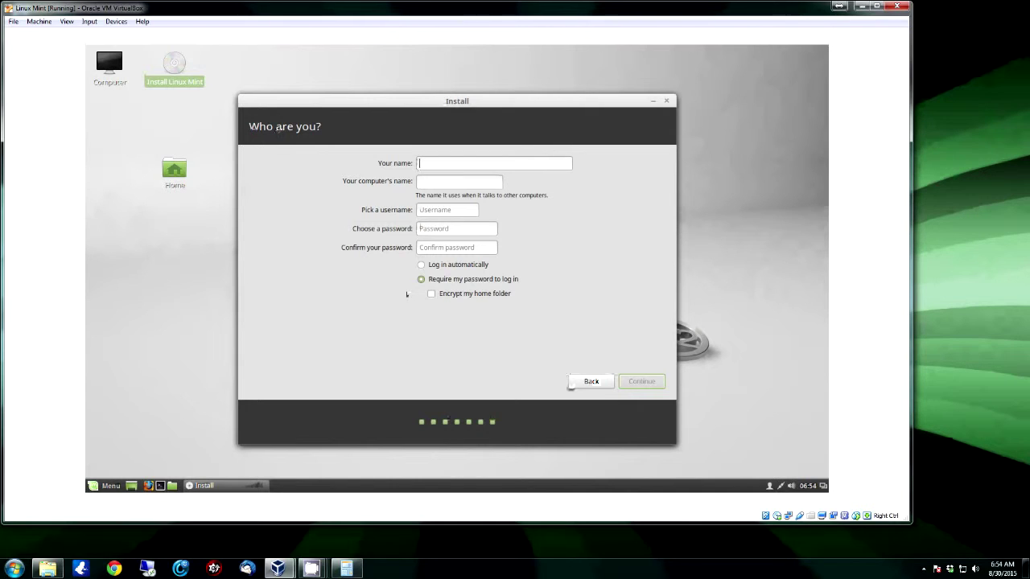
Enter the user's full name, correcting it to start with a capital letter
type("test")
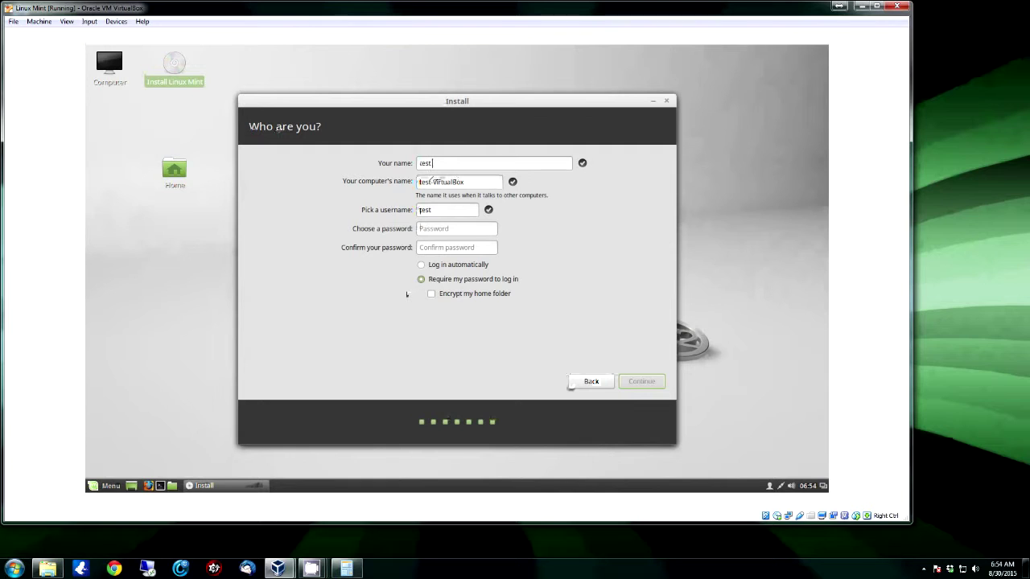
key("BackSpace")
key("BackSpace")
key("BackSpace")
key("BackSpace")
type("Test")
type(" Be")
type("x")
Enter and confirm the account password, enable home folder encryption, and proceed with installation
left_click(462, 232)
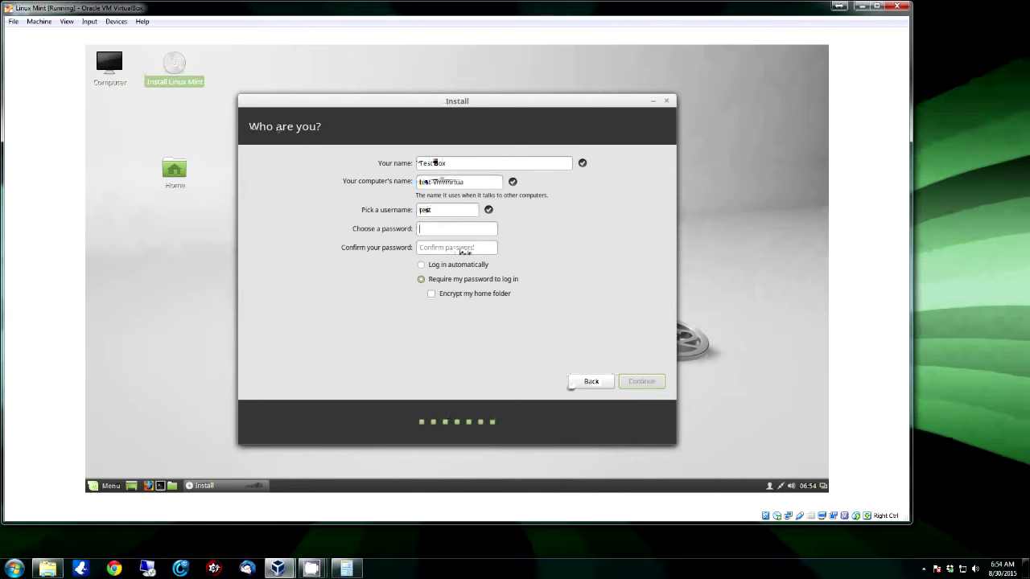
type("test123")
left_click(463, 250)
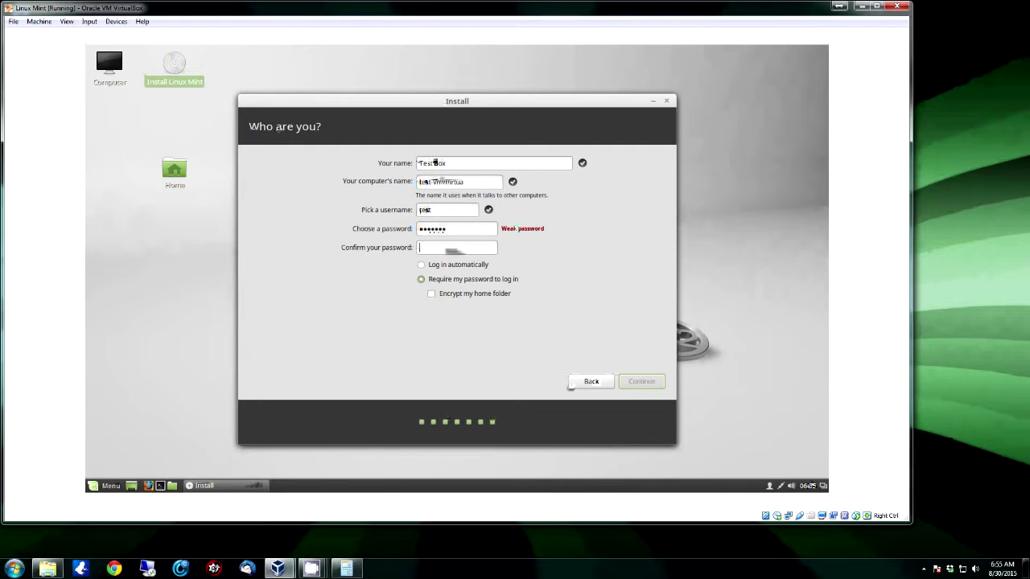
type("test123")
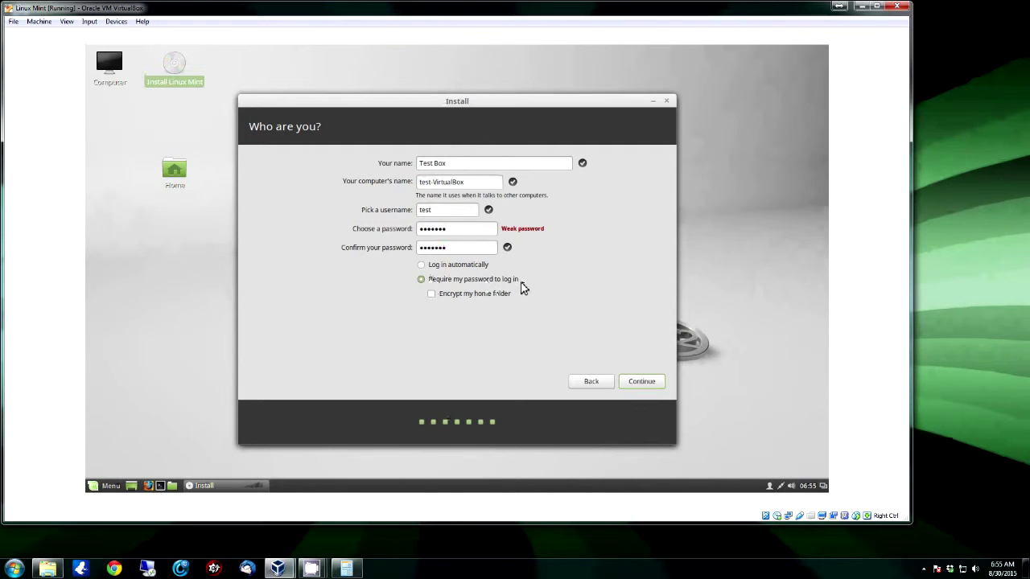
left_click(432, 296)
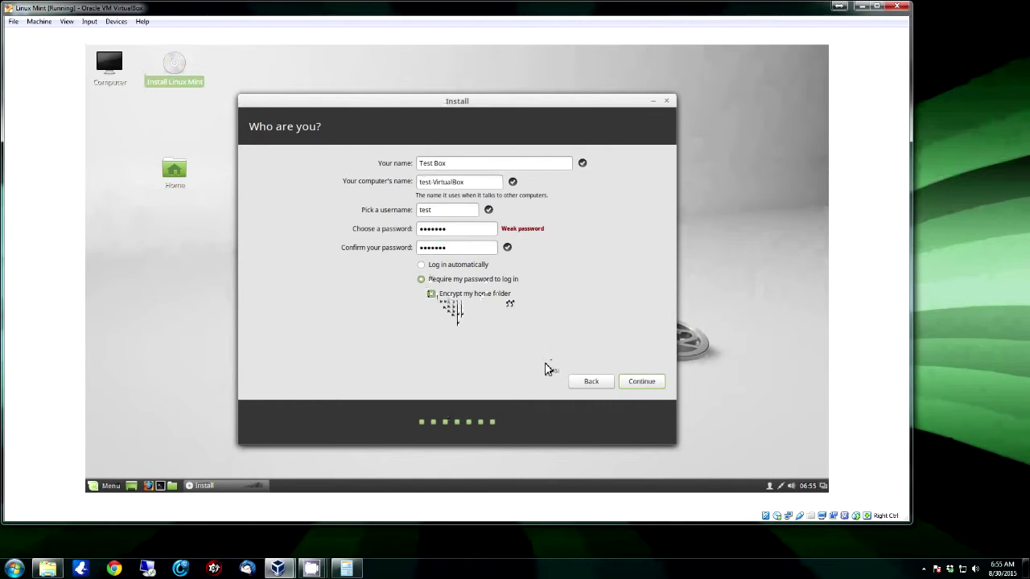
left_click(641, 383)
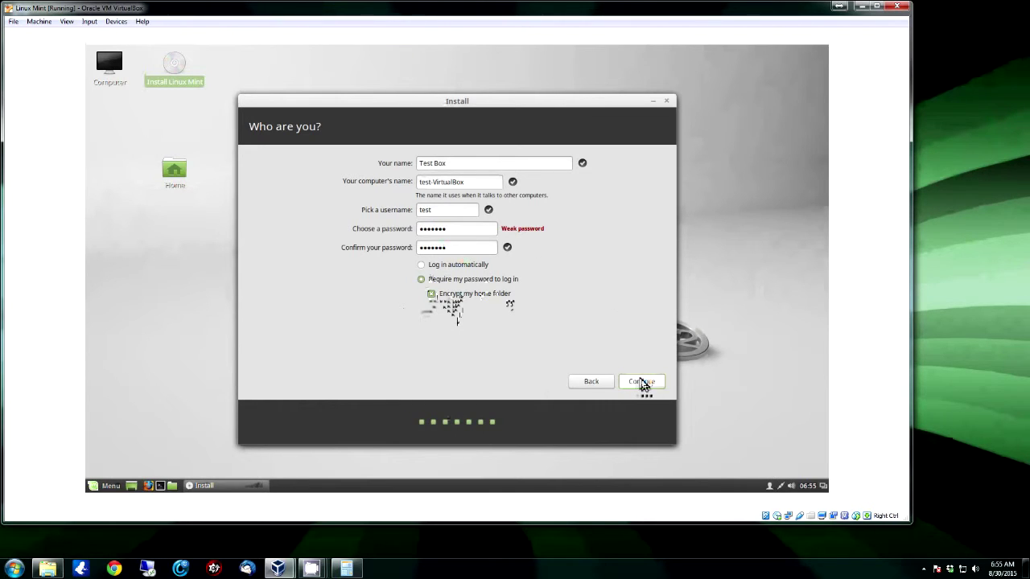
left_click(644, 383)
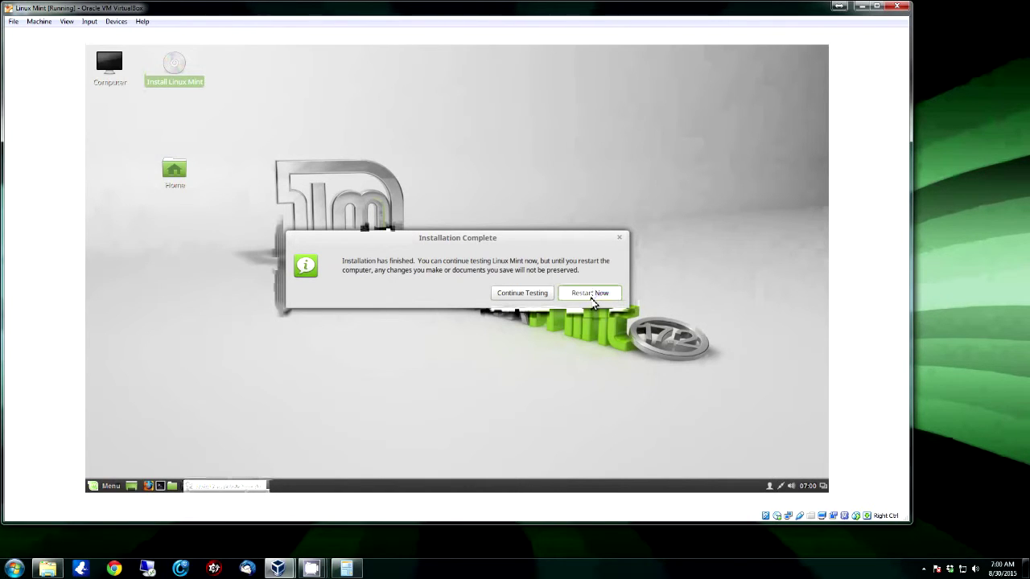
Restart the VM into the newly installed Linux Mint
left_click(588, 296)
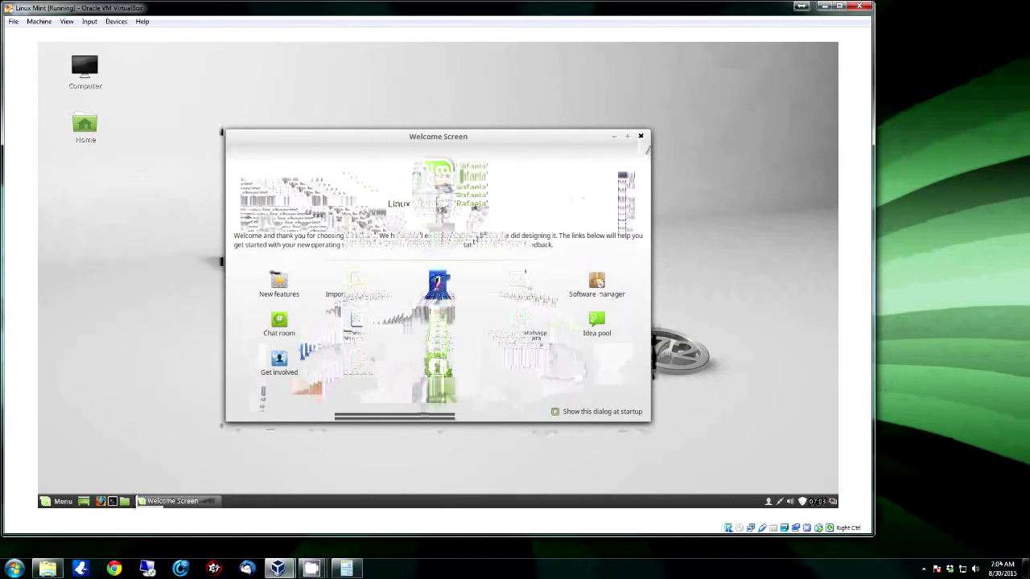
Close the Welcome Screen and browse the menu's Internet, Graphics, Accessories, Office, Sound & Video and Administration categories
left_click(641, 137)
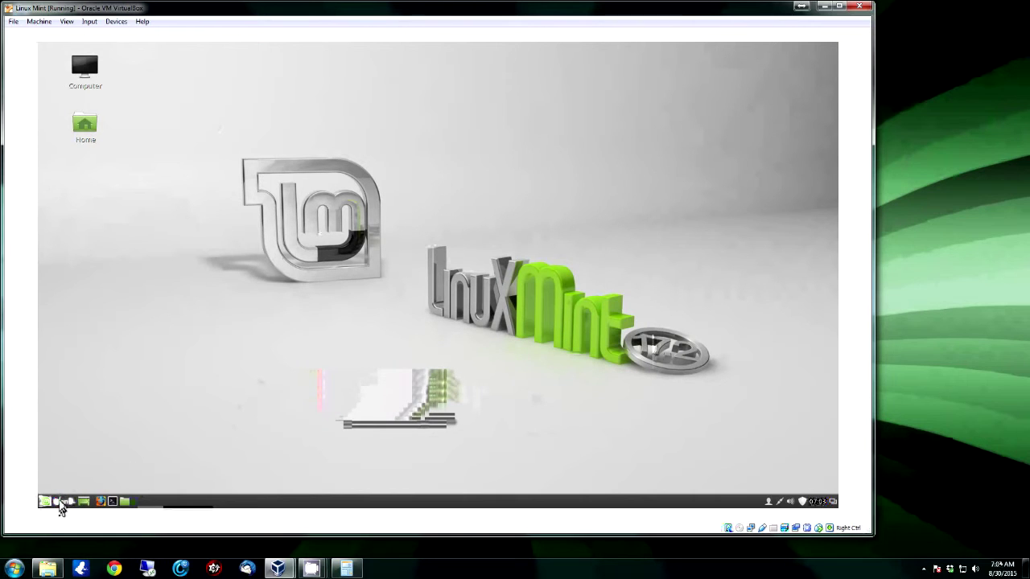
left_click(62, 502)
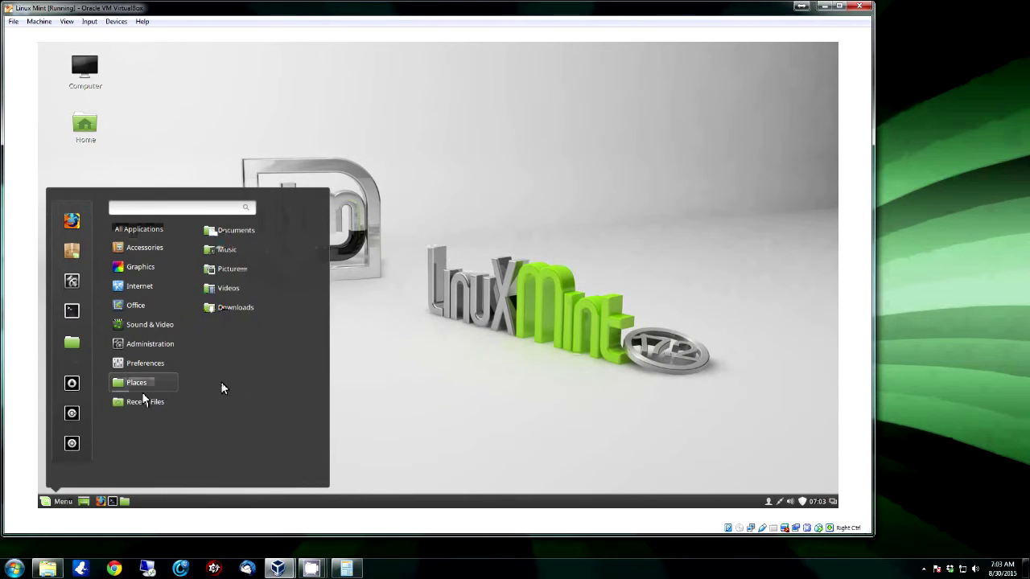
mouse_move(109, 346)
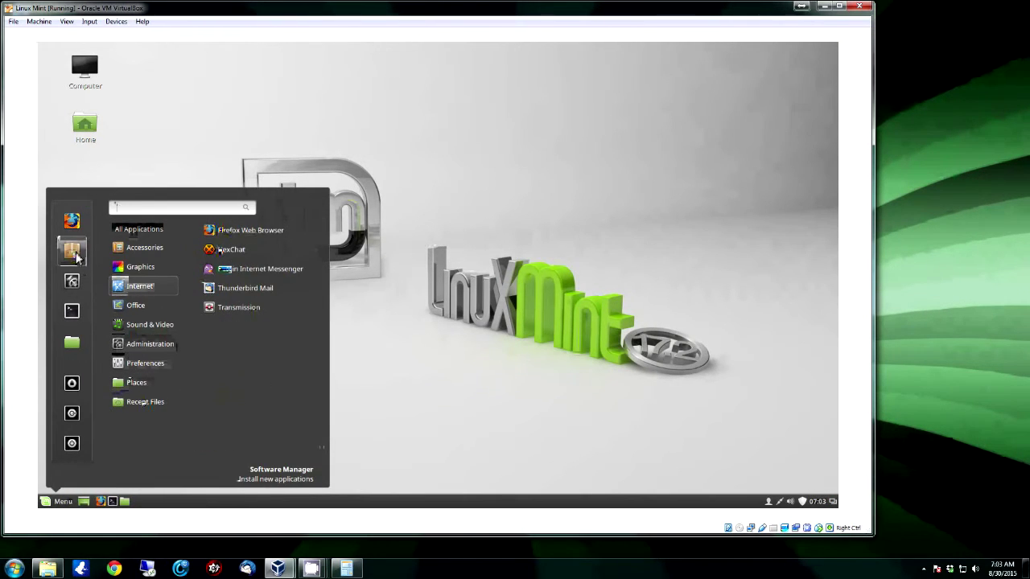
mouse_move(149, 294)
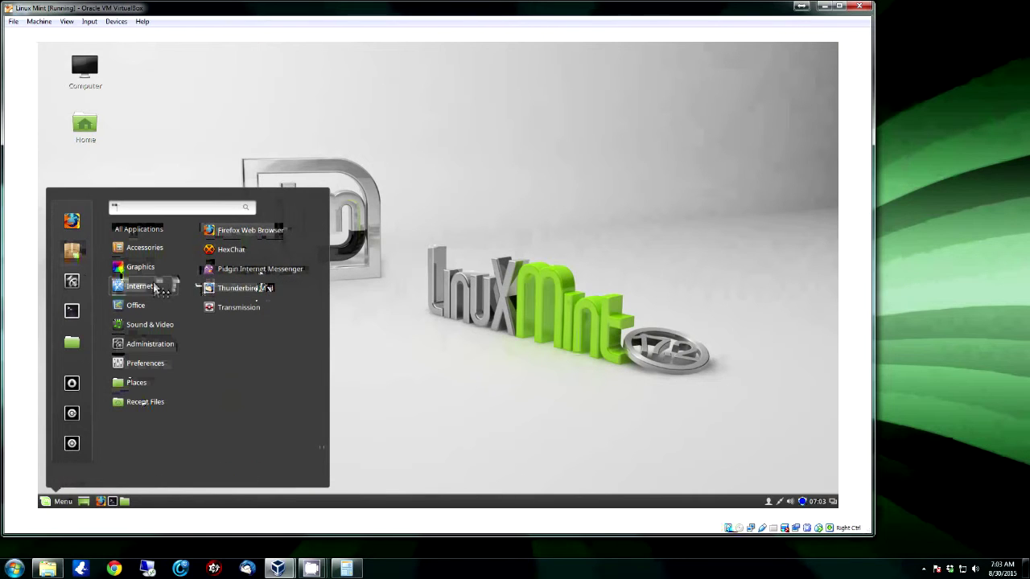
mouse_move(152, 274)
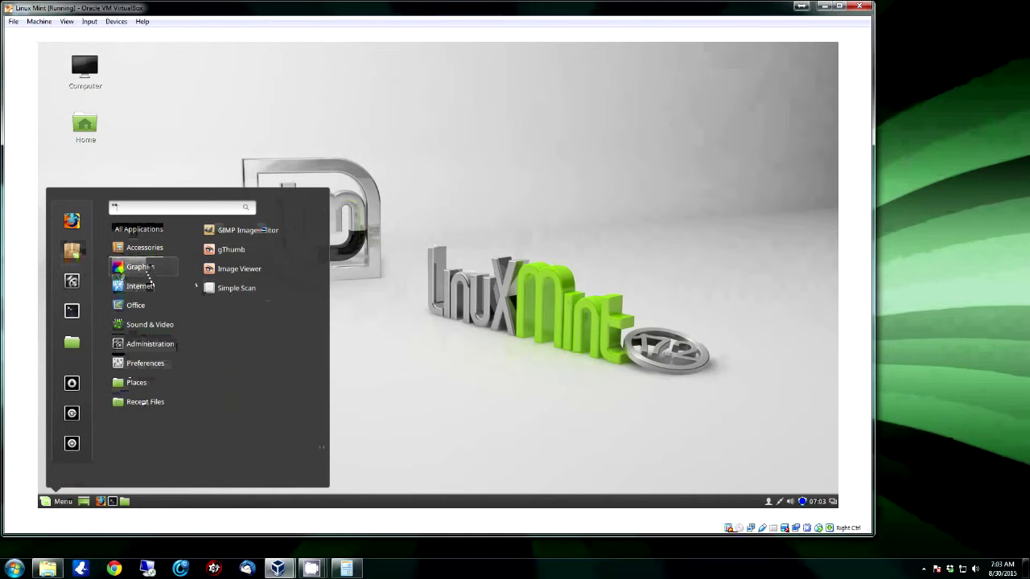
mouse_move(156, 250)
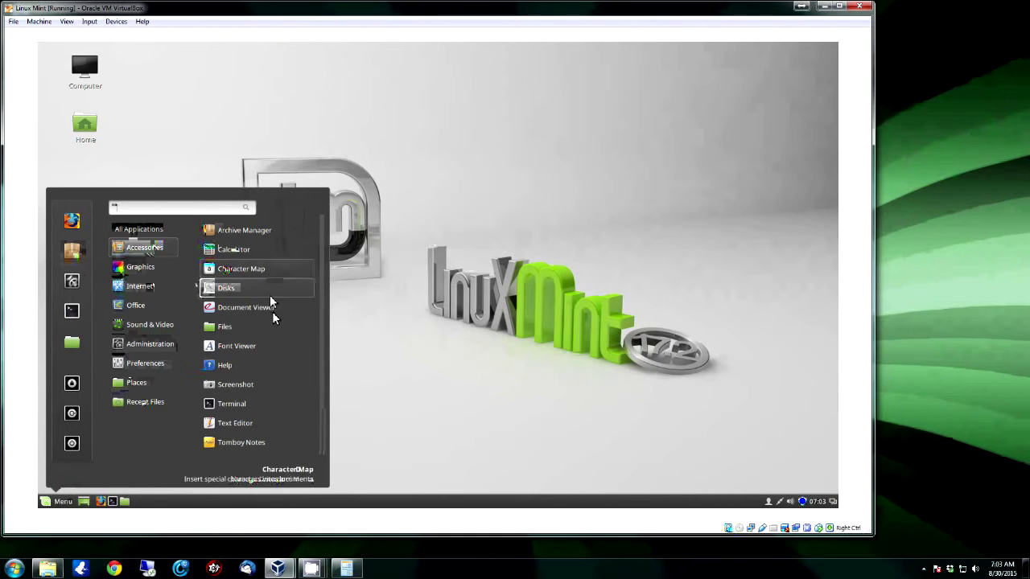
scroll(272, 311, "down", 1)
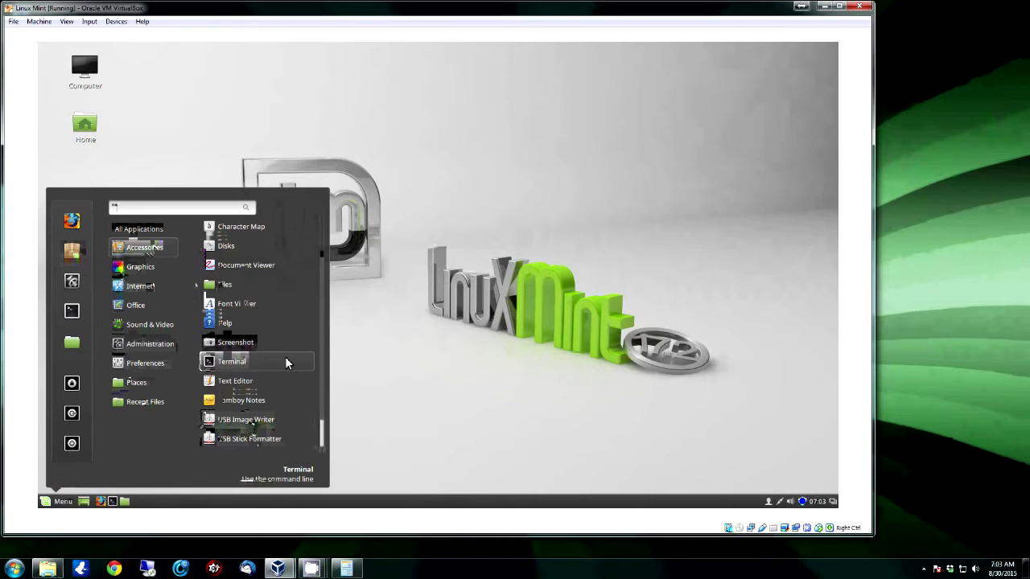
scroll(285, 357, "up", 1)
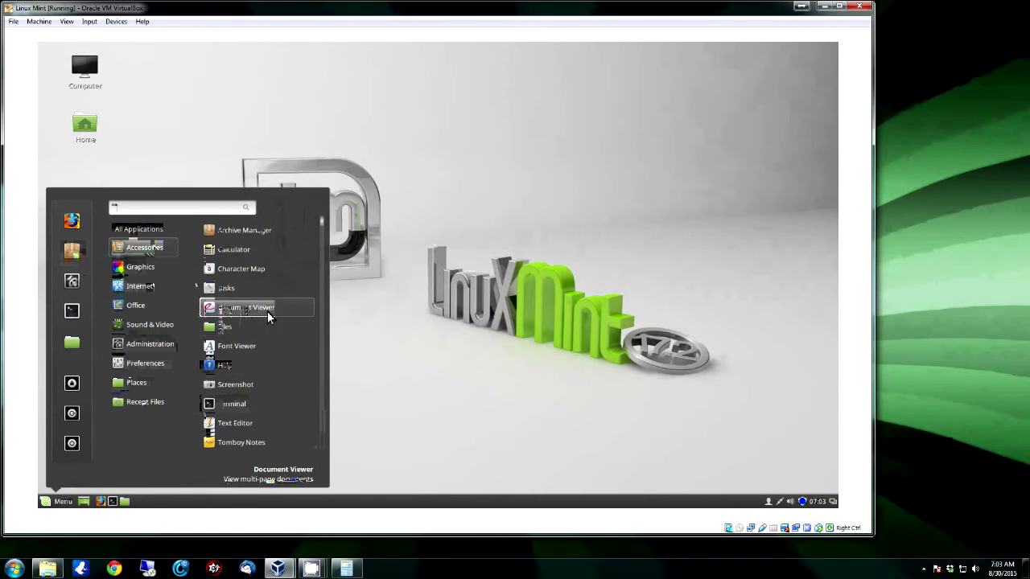
mouse_move(134, 300)
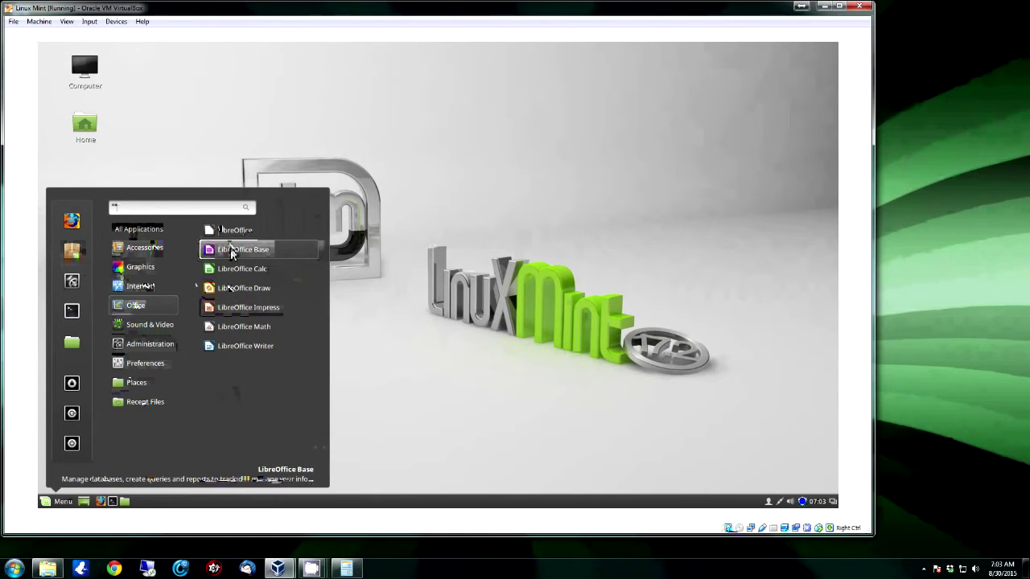
mouse_move(148, 328)
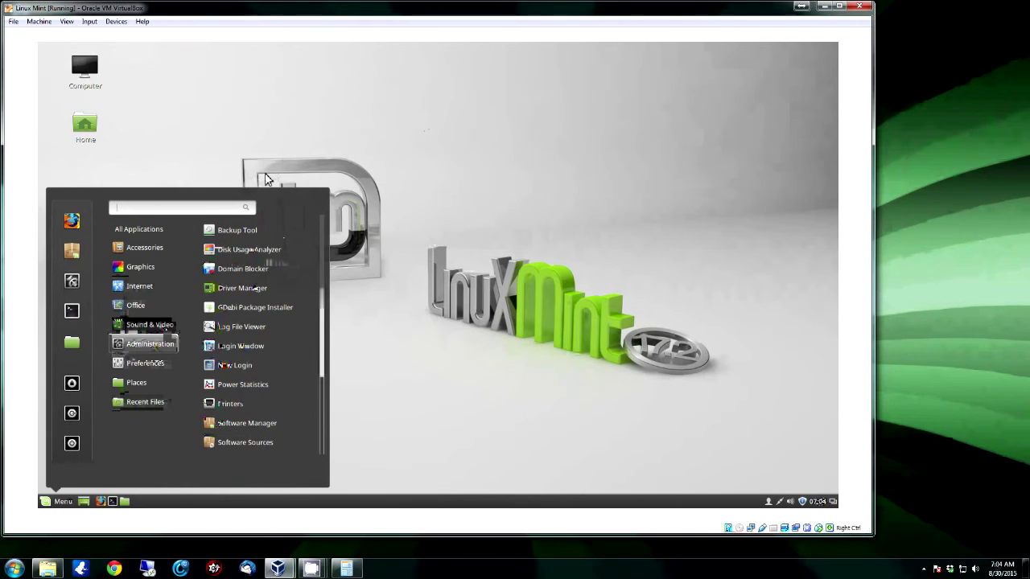
Close the Mint menu, reopen it twice, and finally dismiss it to the plain desktop
left_click(461, 186)
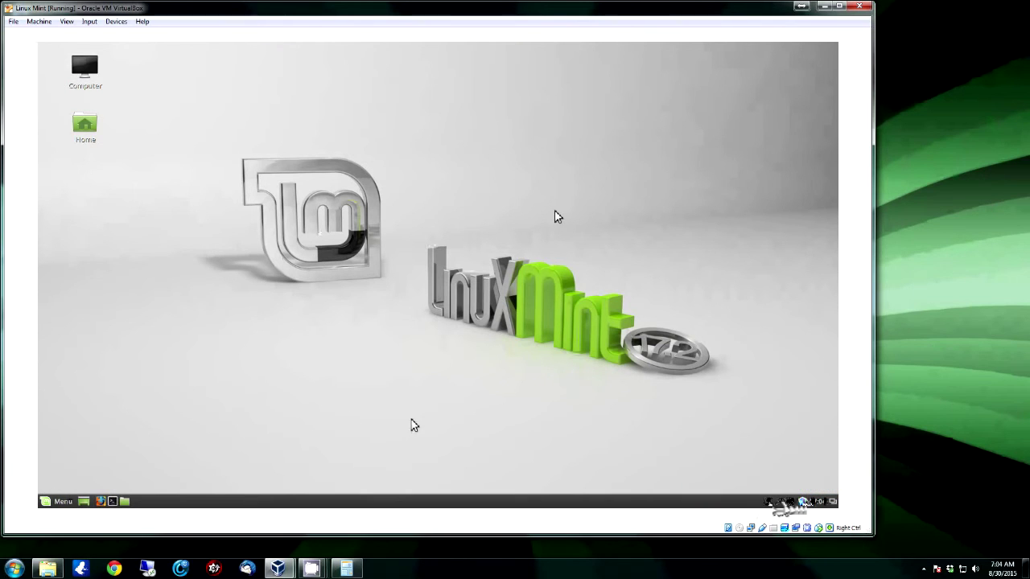
left_click(63, 503)
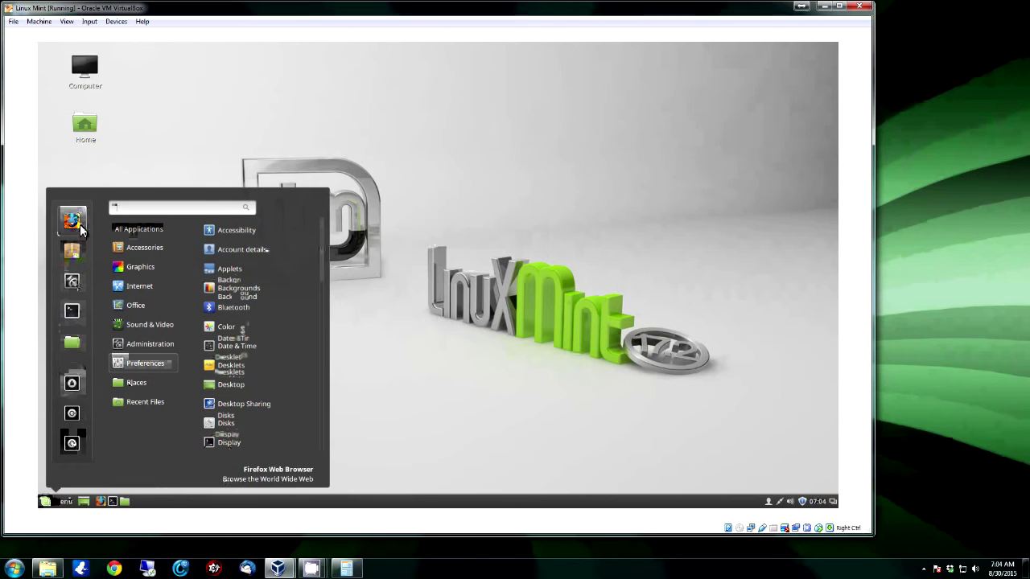
left_click(527, 410)
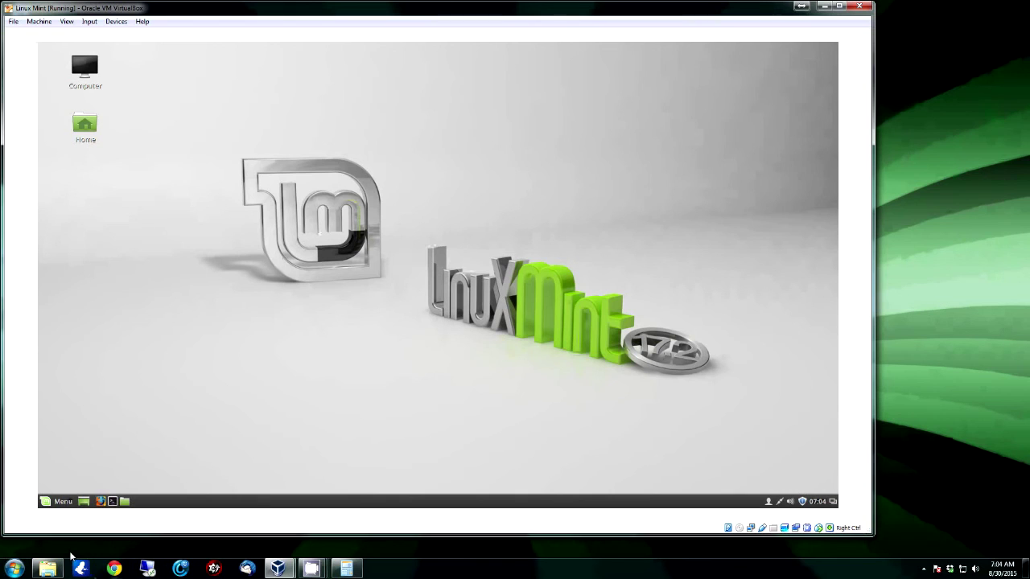
left_click(61, 501)
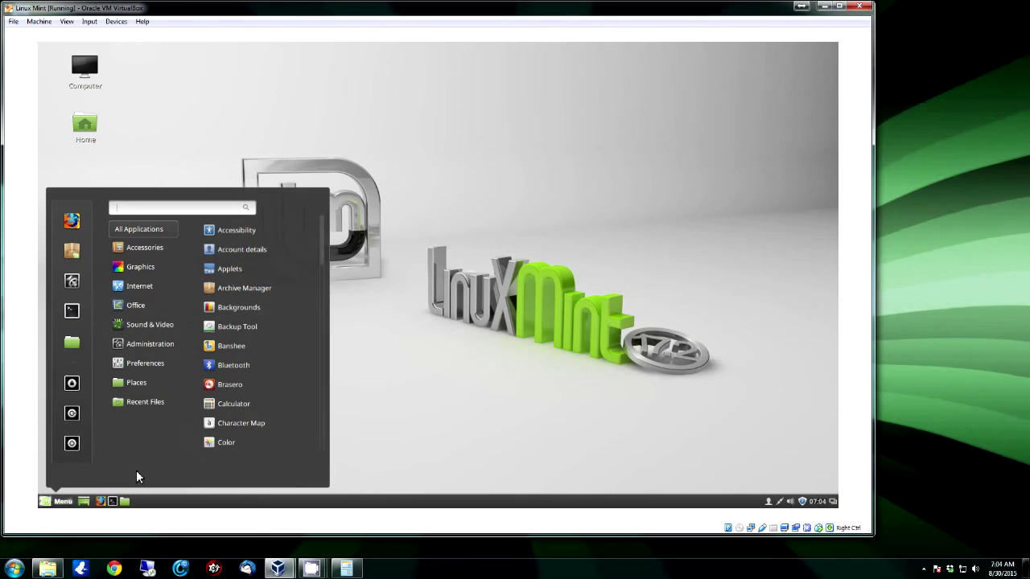
left_click(552, 375)
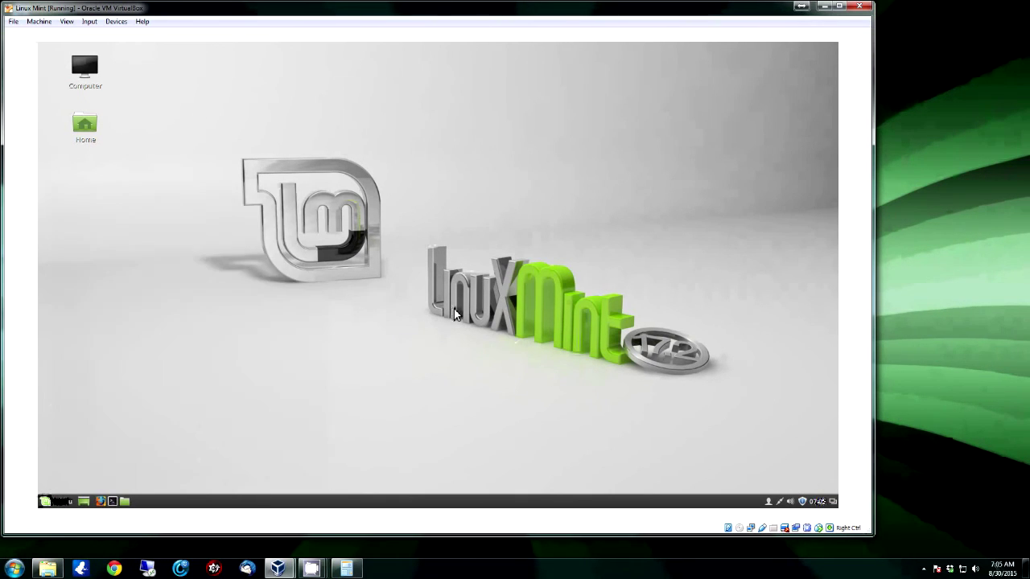